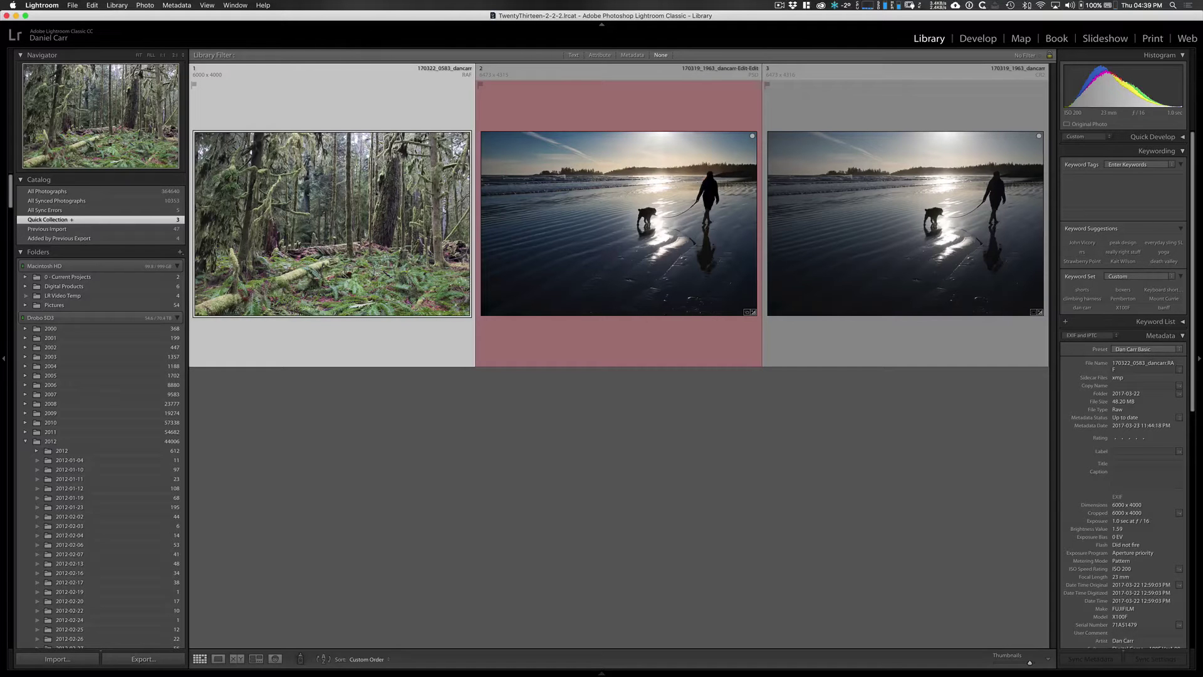
# Step: Send a 16-bit AdobeRGB TIFF copy of the forest photo, with Lightroom adjustments, to Luminar 2018
pyautogui.rightClick(391, 200)
pyautogui.moveTo(472, 299)
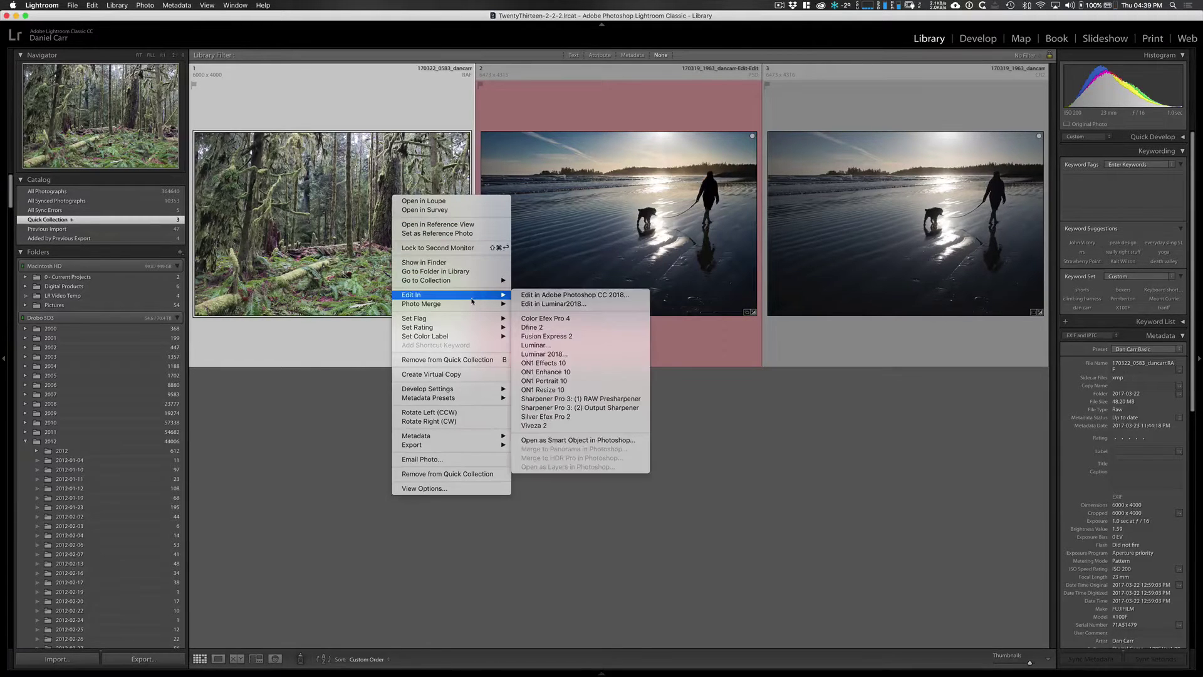
pyautogui.click(567, 304)
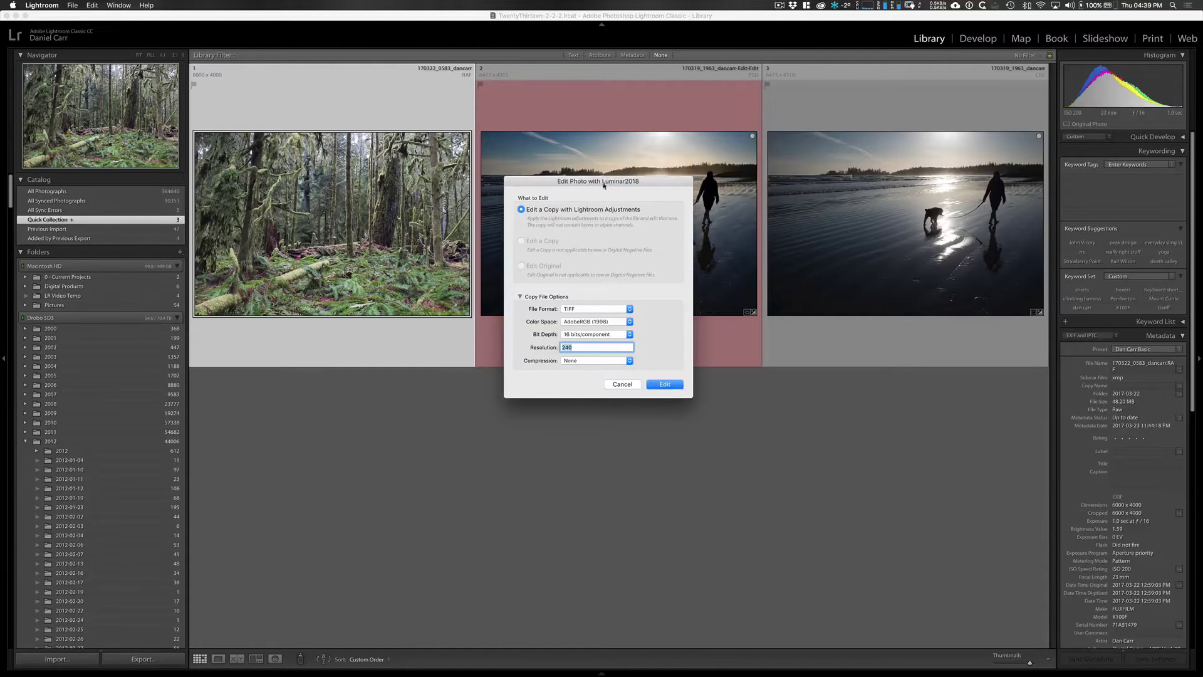
pyautogui.moveTo(604, 186); pyautogui.dragTo(604, 353)
pyautogui.click(664, 552)
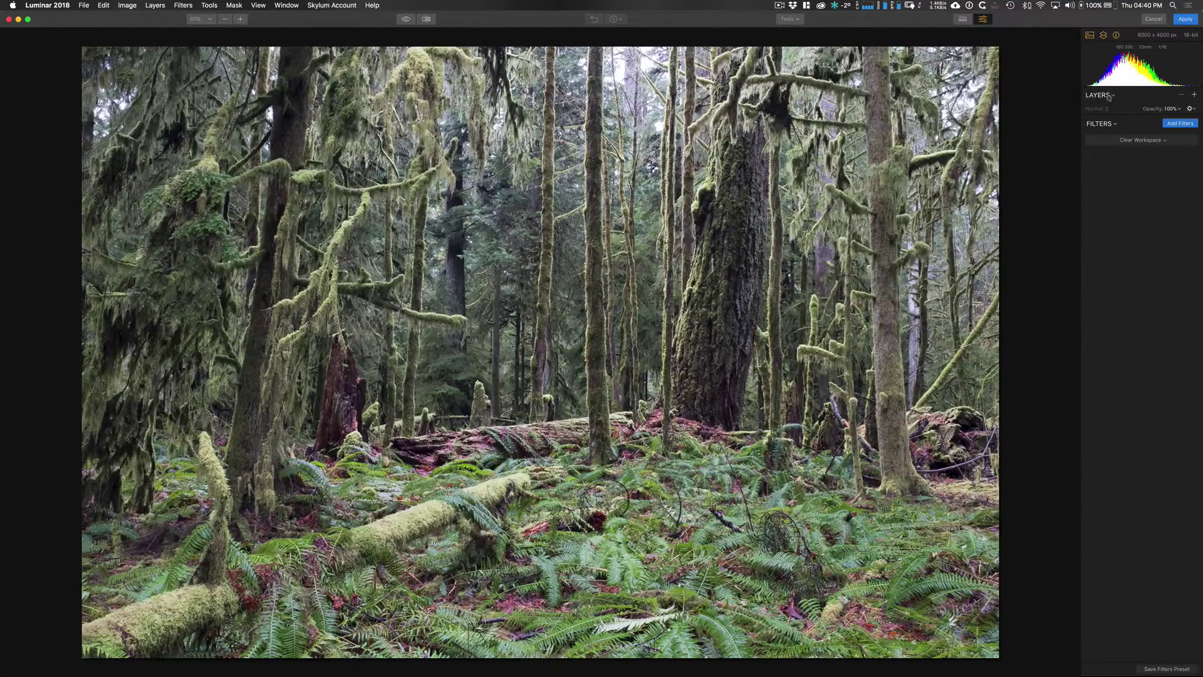
# Step: Apply the Ray Starter user preset to the forest photo, then hide the presets panel
pyautogui.click(963, 19)
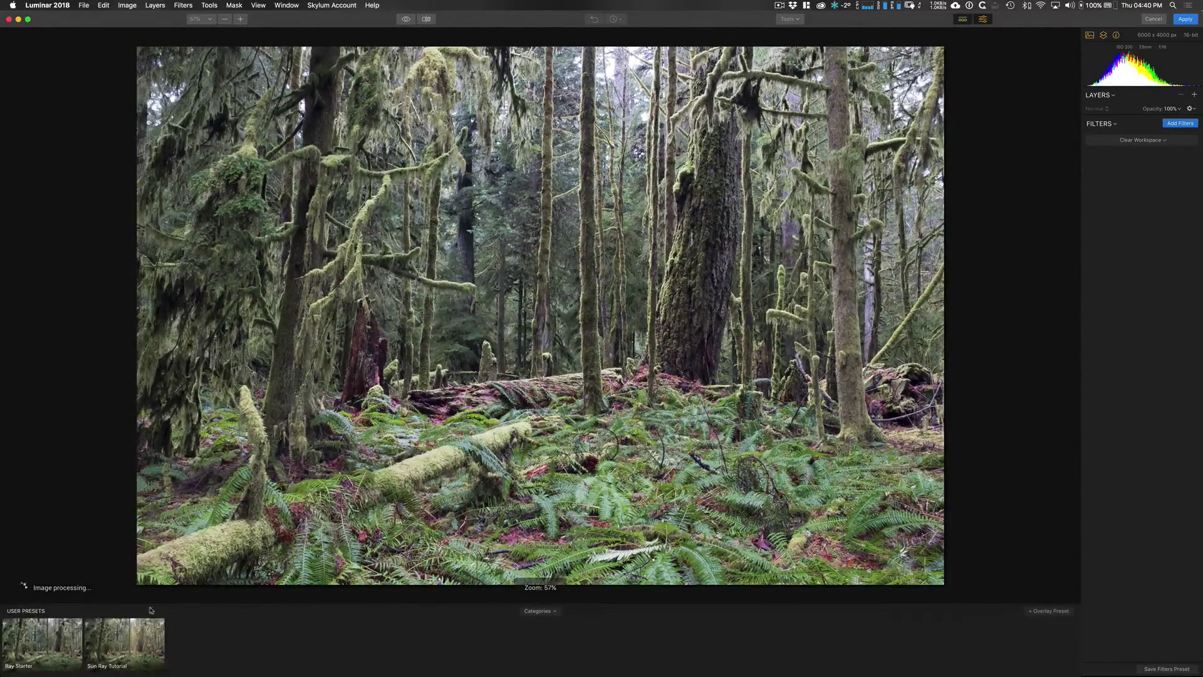
pyautogui.click(42, 642)
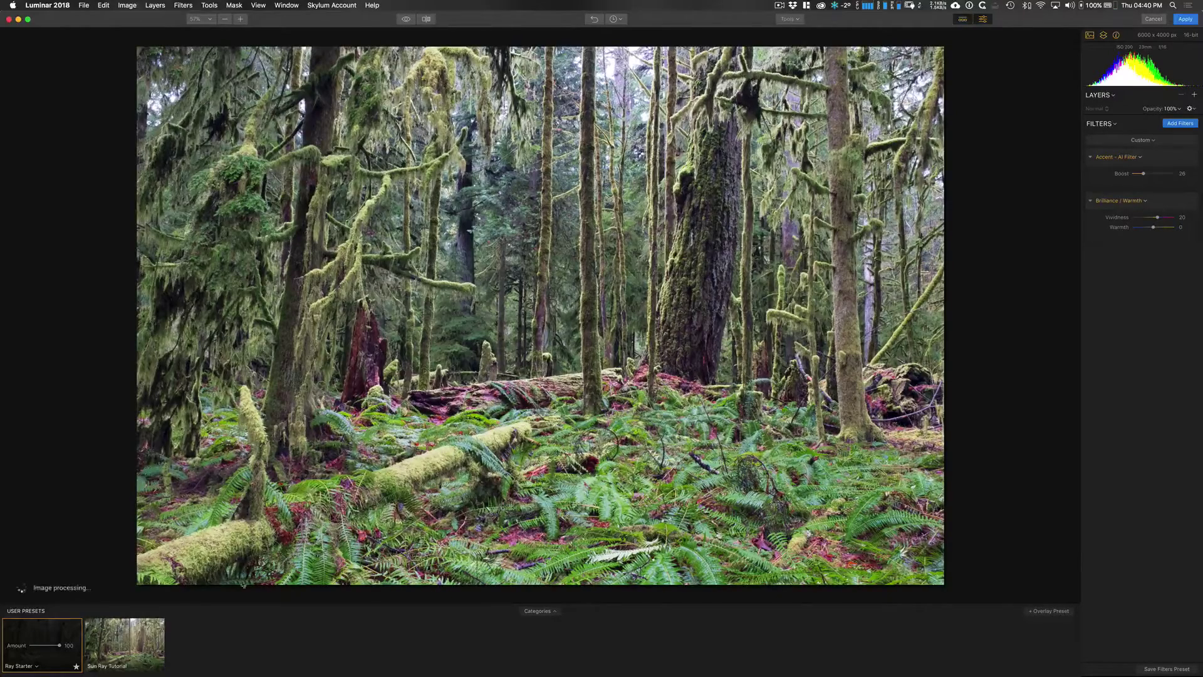
pyautogui.click(963, 19)
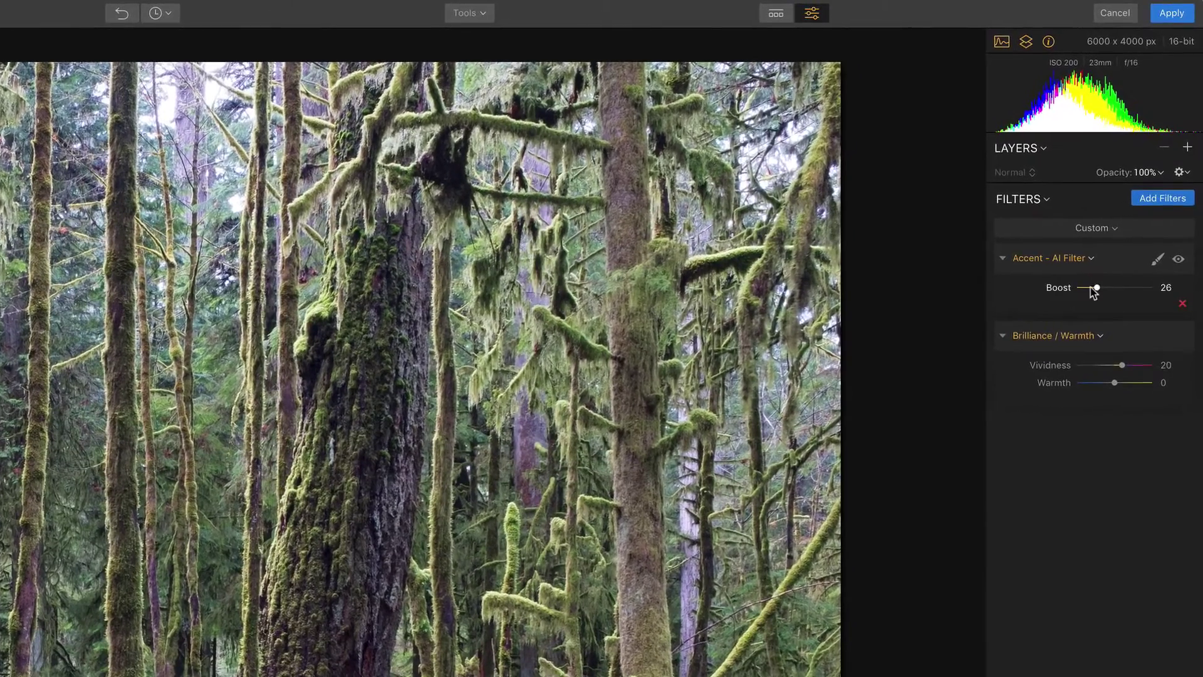
# Step: Drag the Accent AI Boost slider down to 17 to soften the preset
pyautogui.moveTo(1092, 288); pyautogui.dragTo(1155, 221)
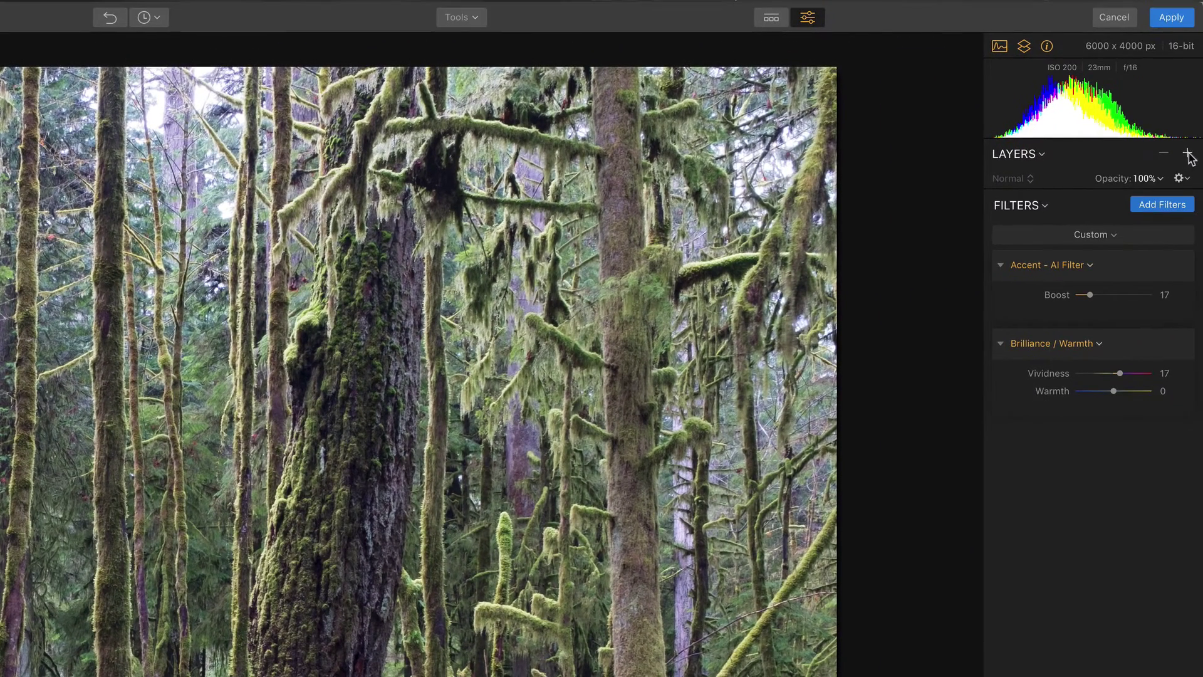
# Step: Add a new empty adjustment layer, Layer 1, and browse the Filters Catalog for Sun Rays
pyautogui.click(1188, 154)
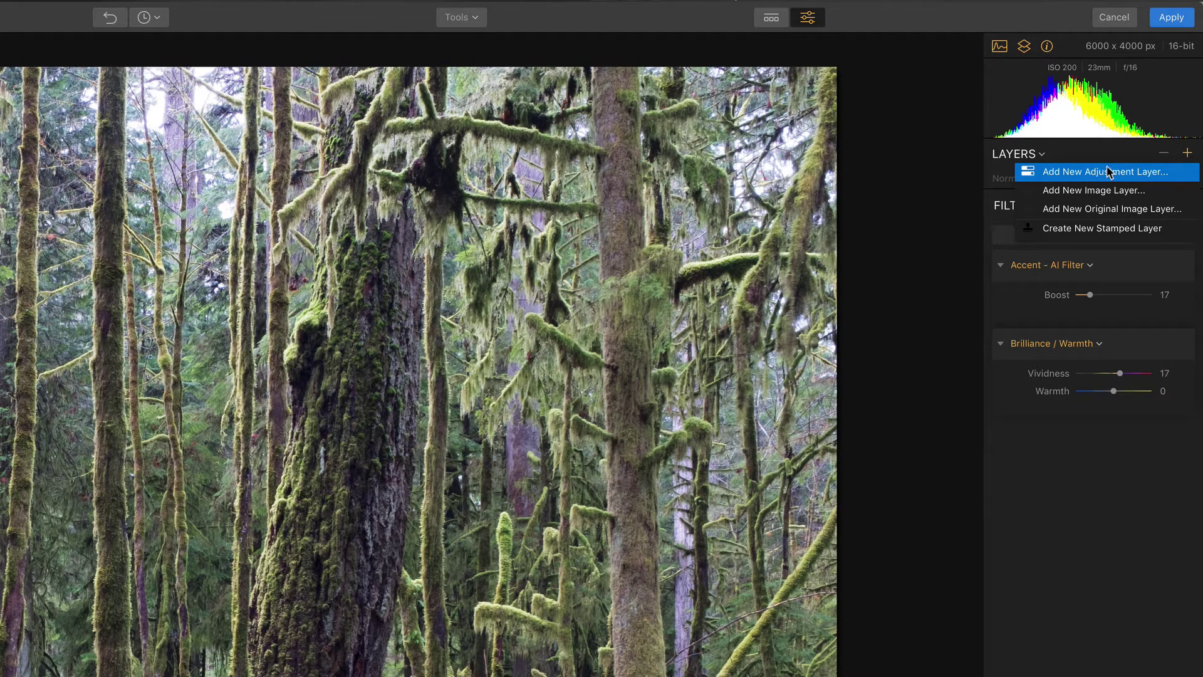
pyautogui.click(1126, 173)
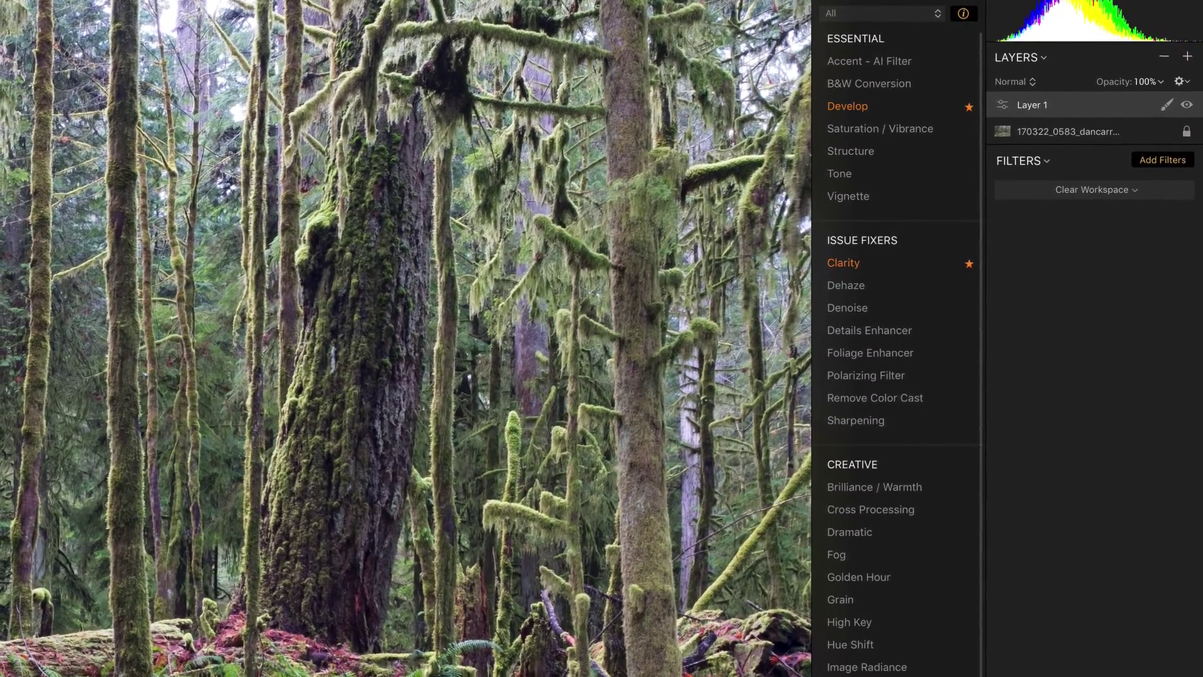
pyautogui.moveTo(896, 300)
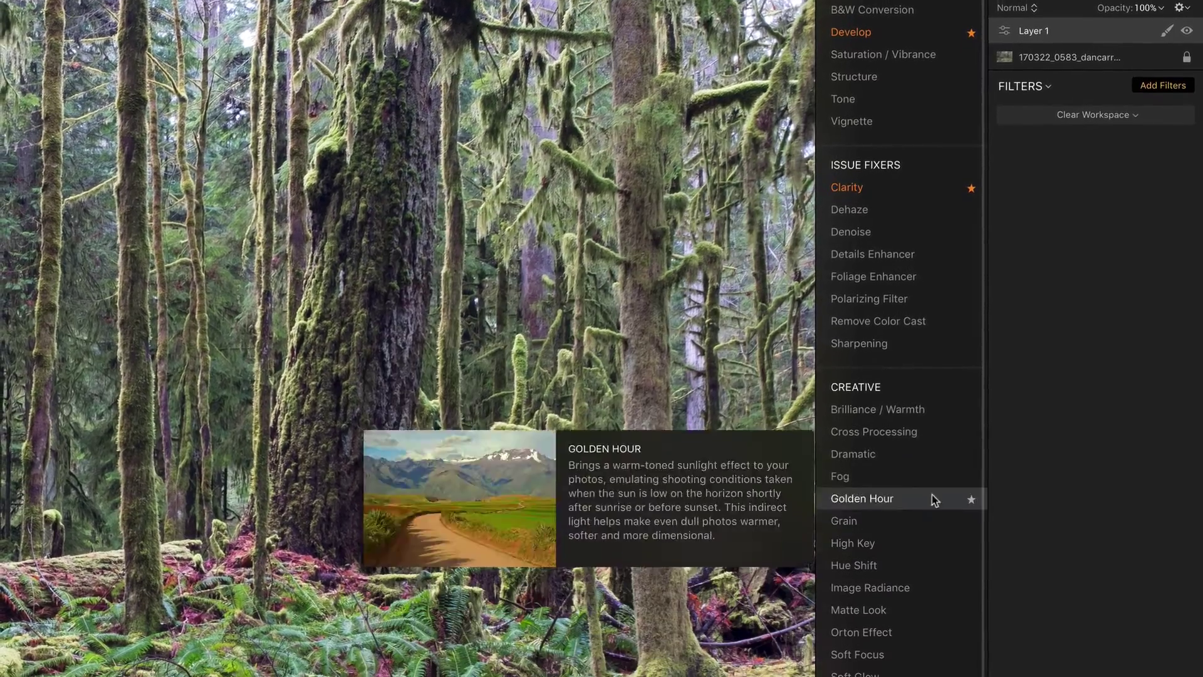
pyautogui.moveTo(921, 512)
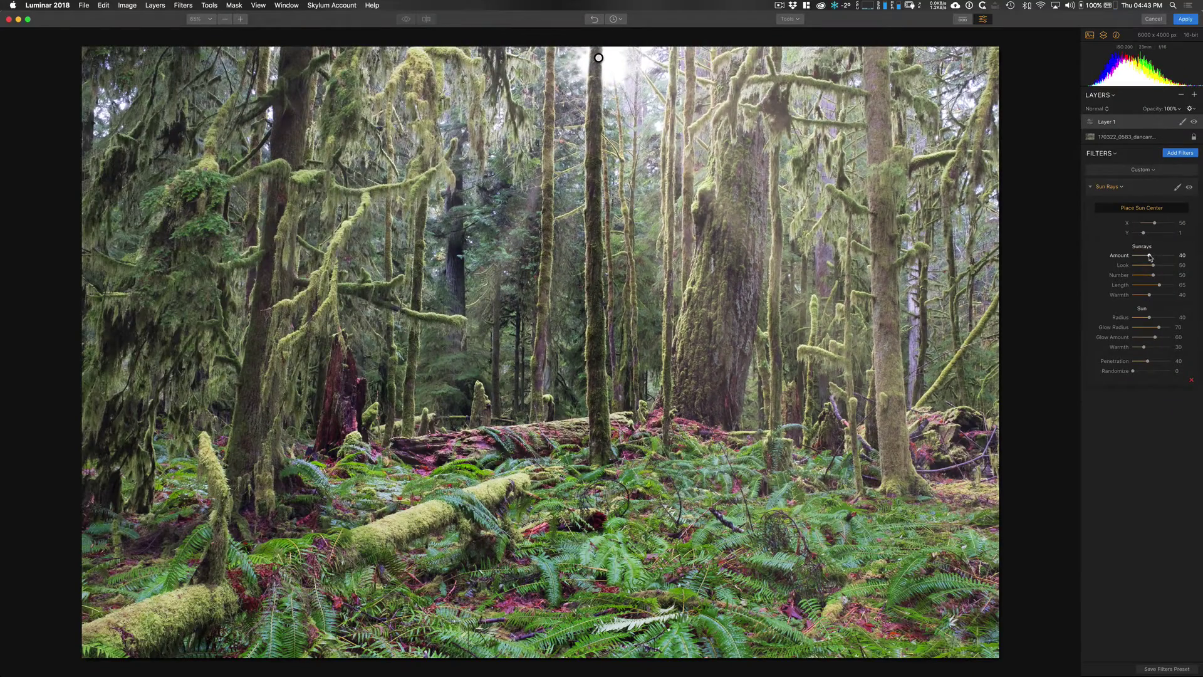
# Step: Try stronger and more numerous rays, then settle on Amount 32 and Number 45
pyautogui.moveTo(1157, 256); pyautogui.dragTo(1170, 257)
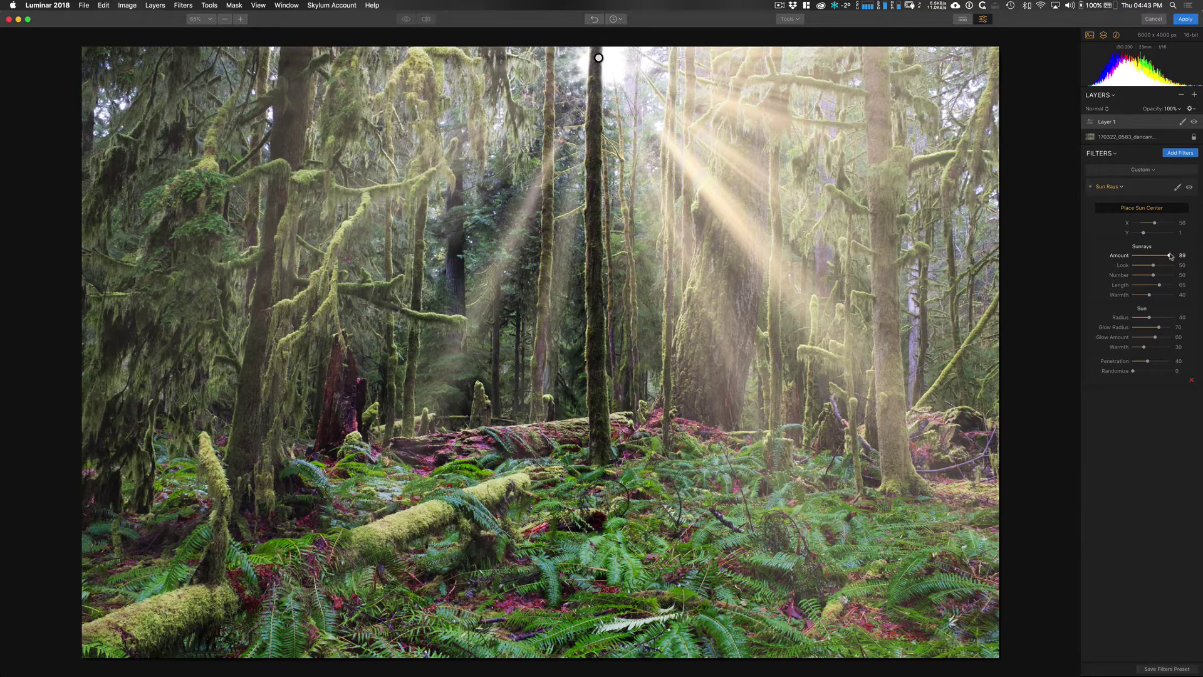
pyautogui.moveTo(1170, 256)
pyautogui.mouseDown()
pyautogui.moveTo(1146, 257)
pyautogui.moveTo(1168, 267)
pyautogui.moveTo(1151, 267)
pyautogui.mouseUp()
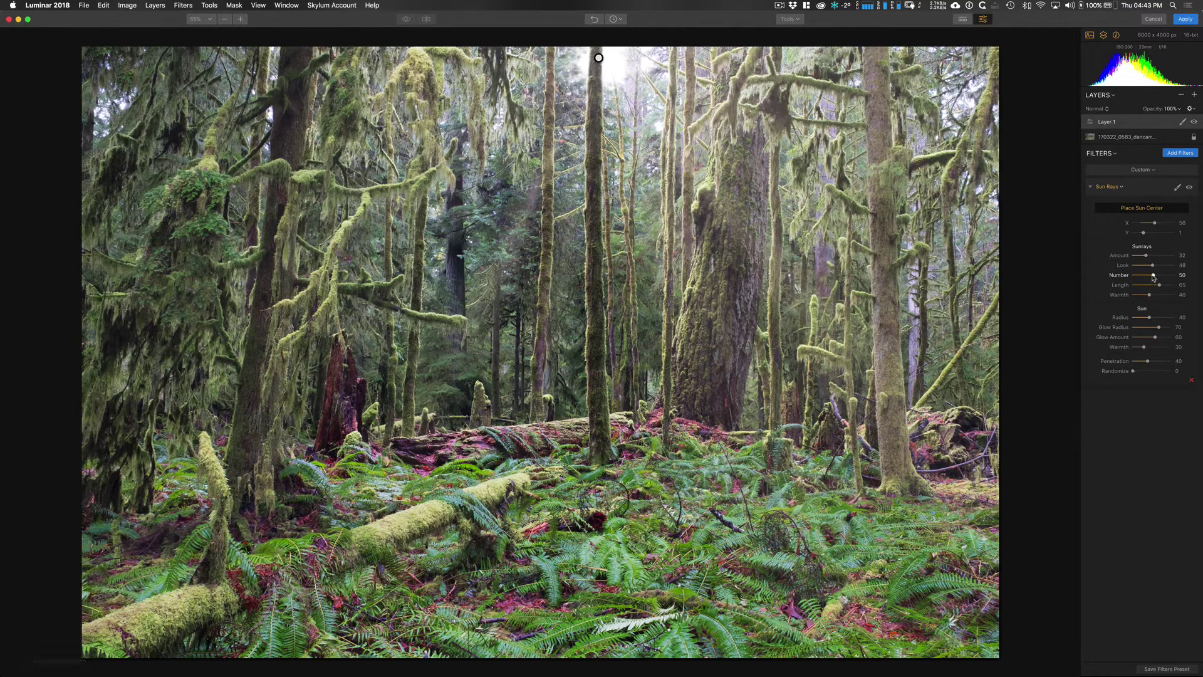
pyautogui.moveTo(1154, 278)
pyautogui.mouseDown()
pyautogui.moveTo(1185, 276)
pyautogui.moveTo(1135, 277)
pyautogui.moveTo(1178, 278)
pyautogui.moveTo(1158, 277)
pyautogui.mouseUp()
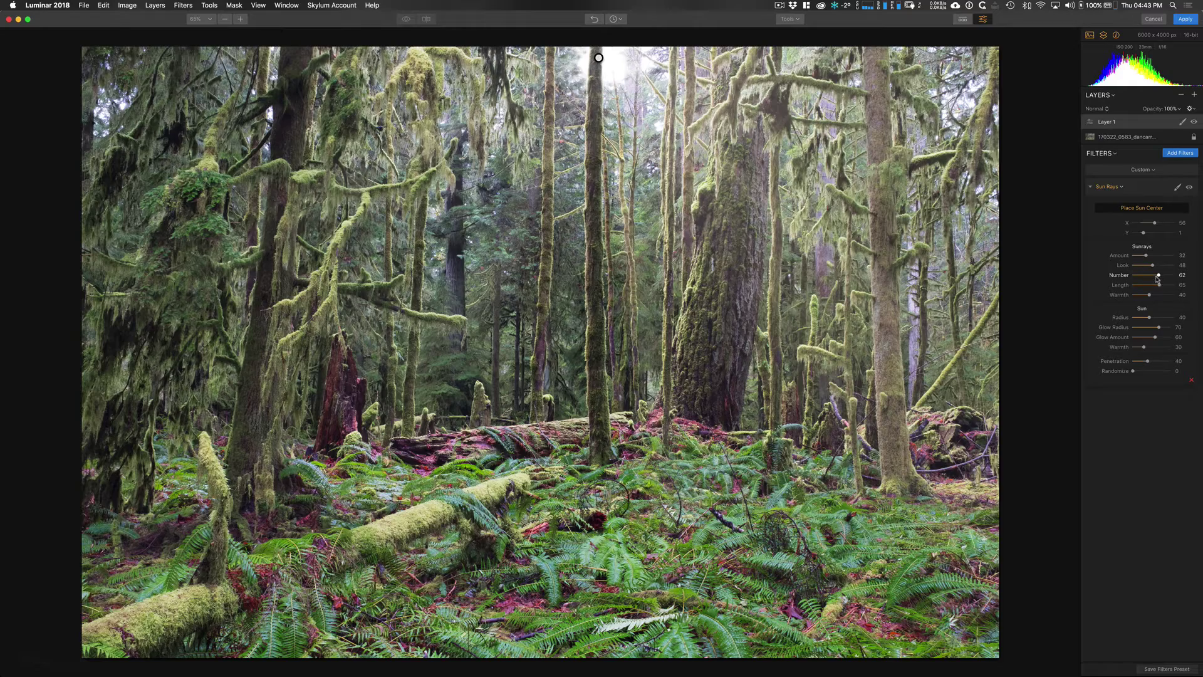
pyautogui.moveTo(1156, 276); pyautogui.dragTo(1150, 276)
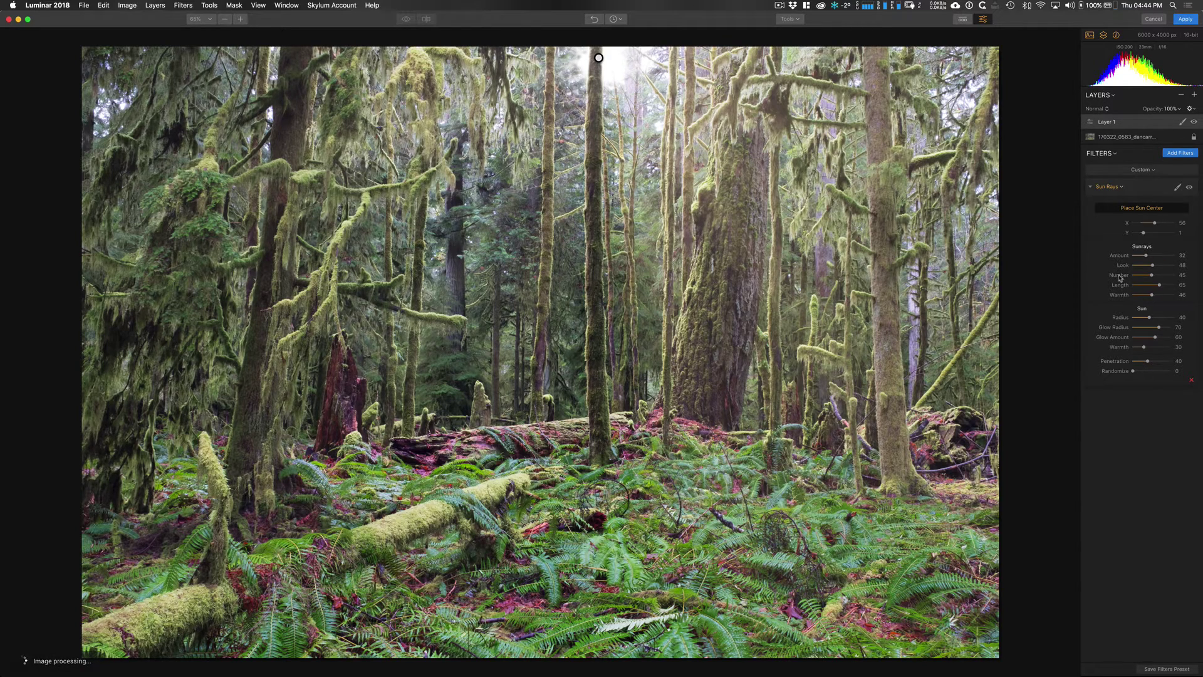
# Step: Keep the ray Length at 65 and set the sun Radius to 22 after trying 30
pyautogui.moveTo(1159, 287)
pyautogui.mouseDown()
pyautogui.moveTo(1130, 288)
pyautogui.moveTo(1200, 288)
pyautogui.moveTo(1162, 289)
pyautogui.mouseUp()
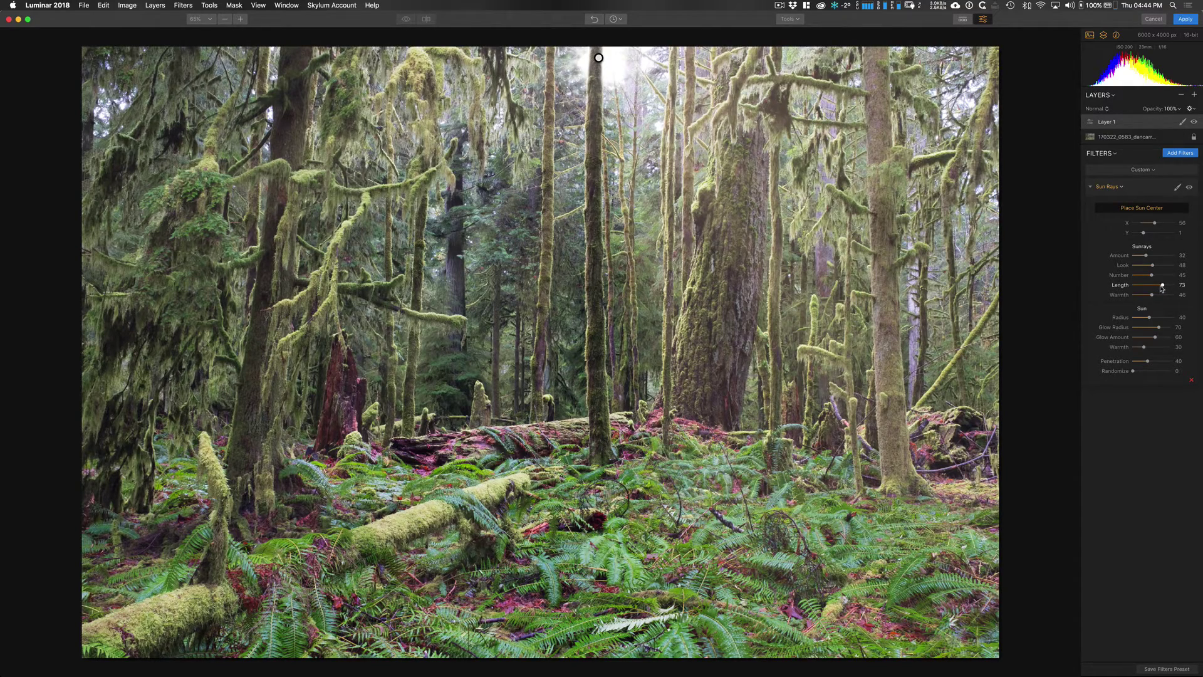
pyautogui.moveTo(1162, 288); pyautogui.dragTo(1169, 316)
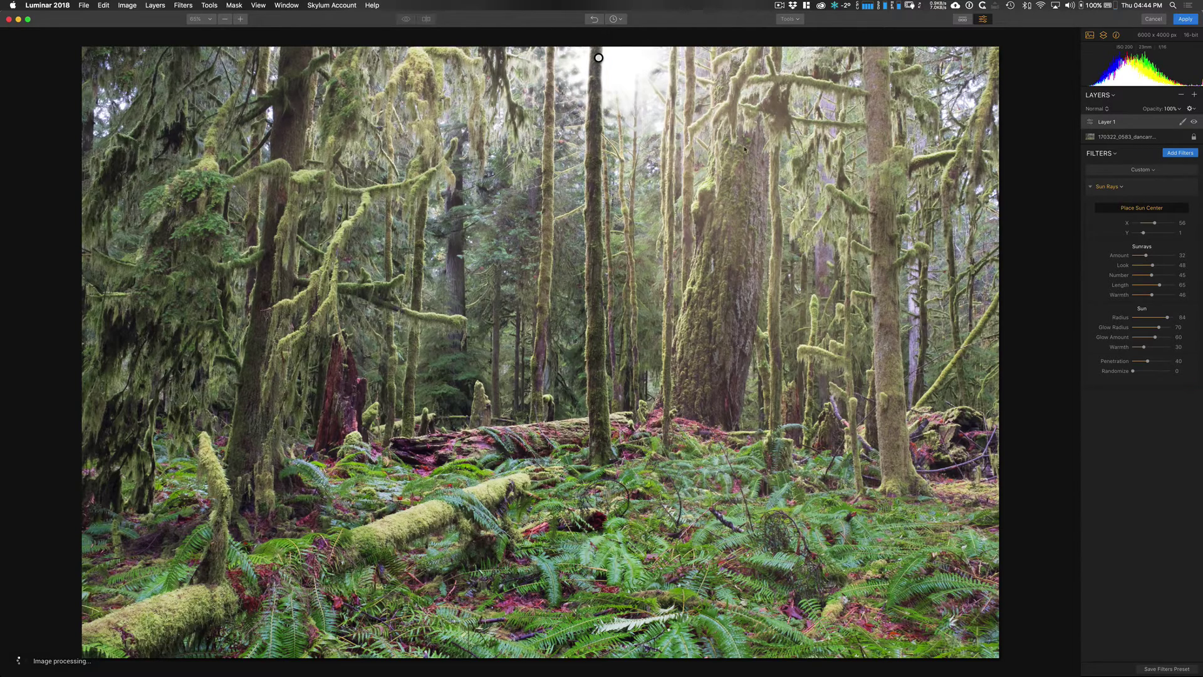
pyautogui.moveTo(1149, 321); pyautogui.dragTo(1125, 322)
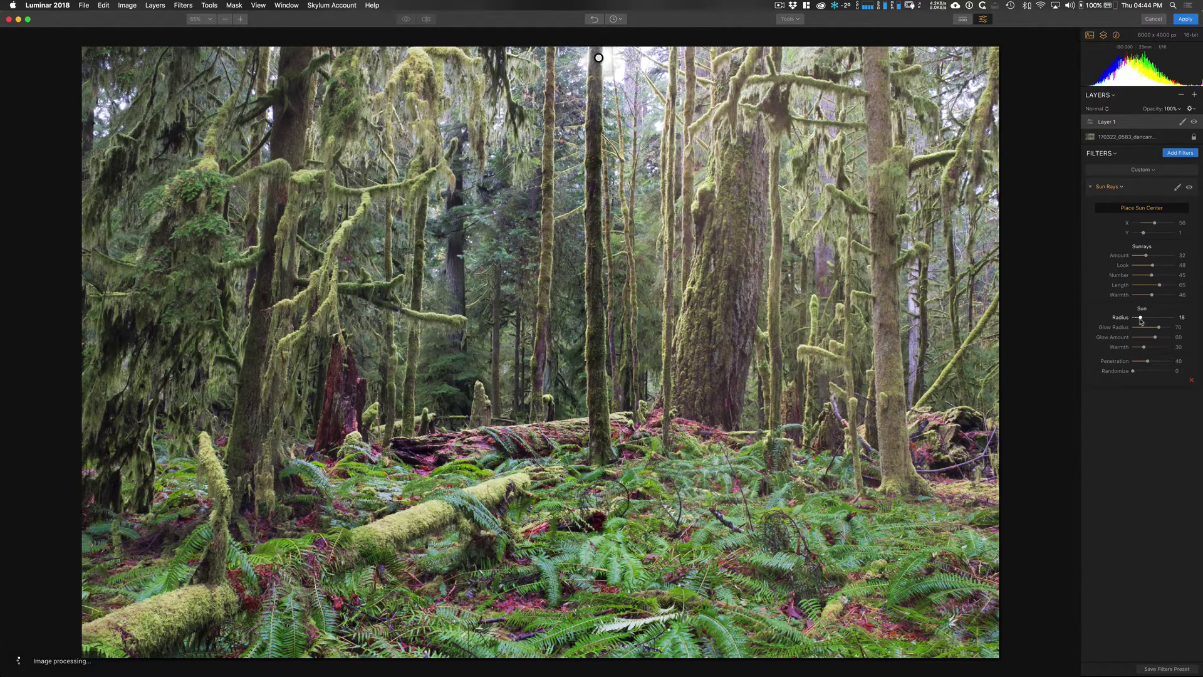
pyautogui.moveTo(1144, 320); pyautogui.dragTo(1146, 320)
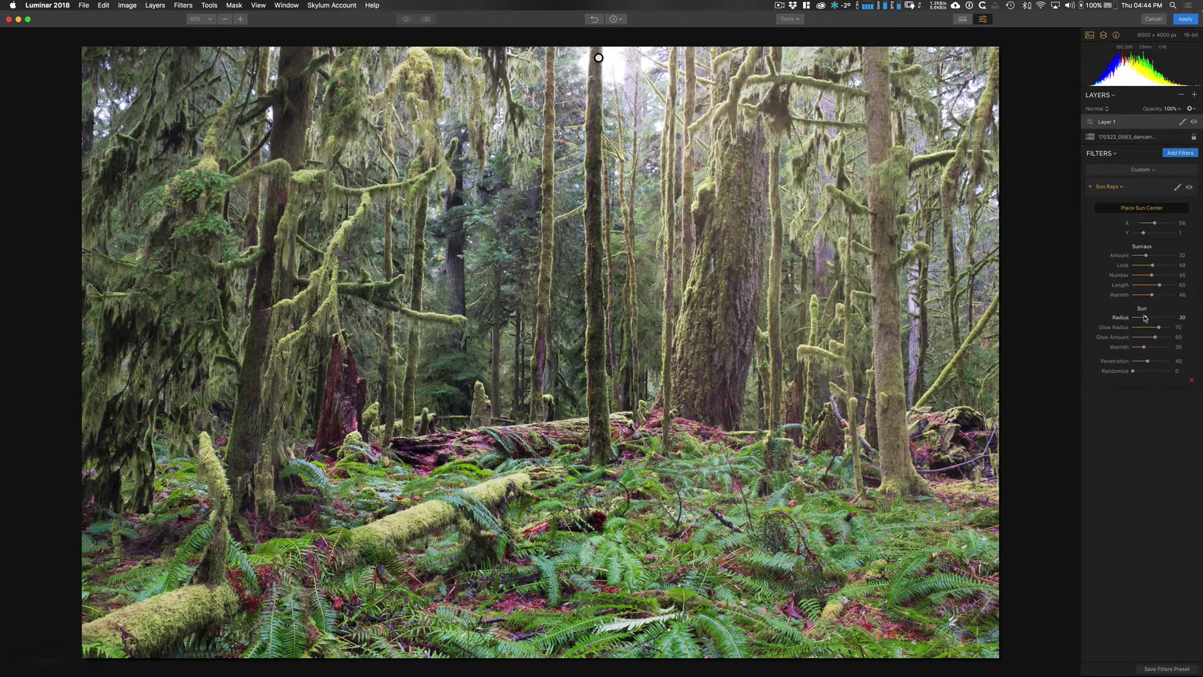
pyautogui.moveTo(1145, 320); pyautogui.dragTo(1140, 323)
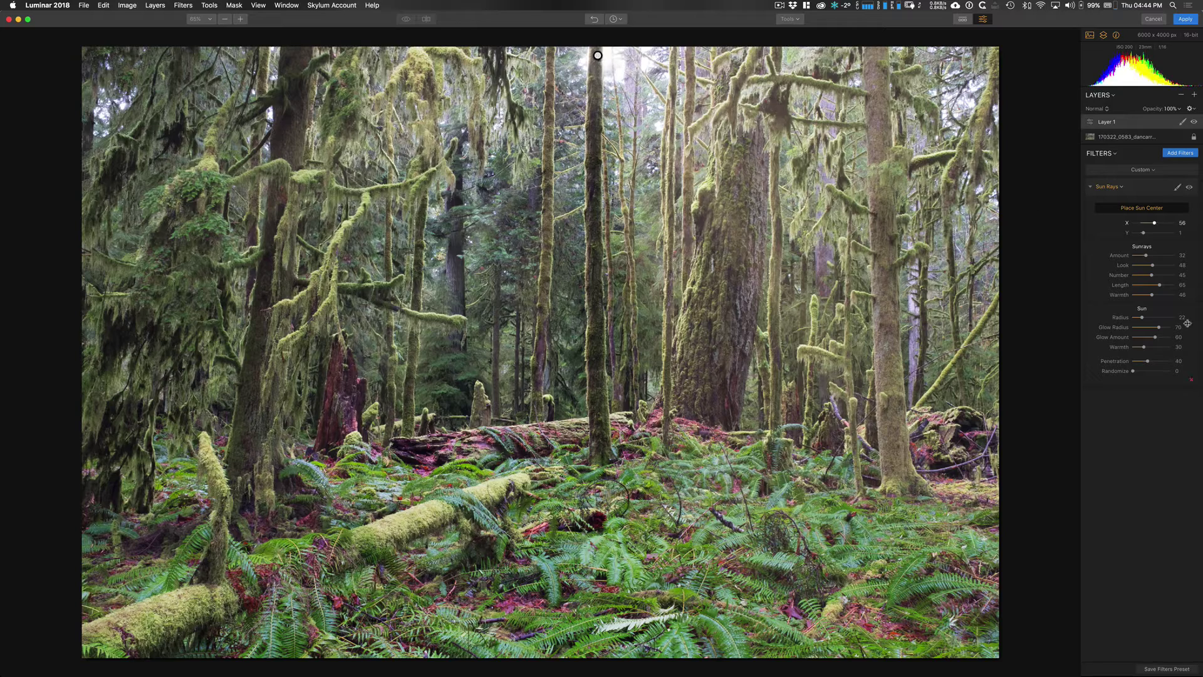
# Step: Tune the sun's glow radius and Glow Amount 40, and raise the sun Warmth to 47
pyautogui.moveTo(1187, 322); pyautogui.dragTo(1188, 330)
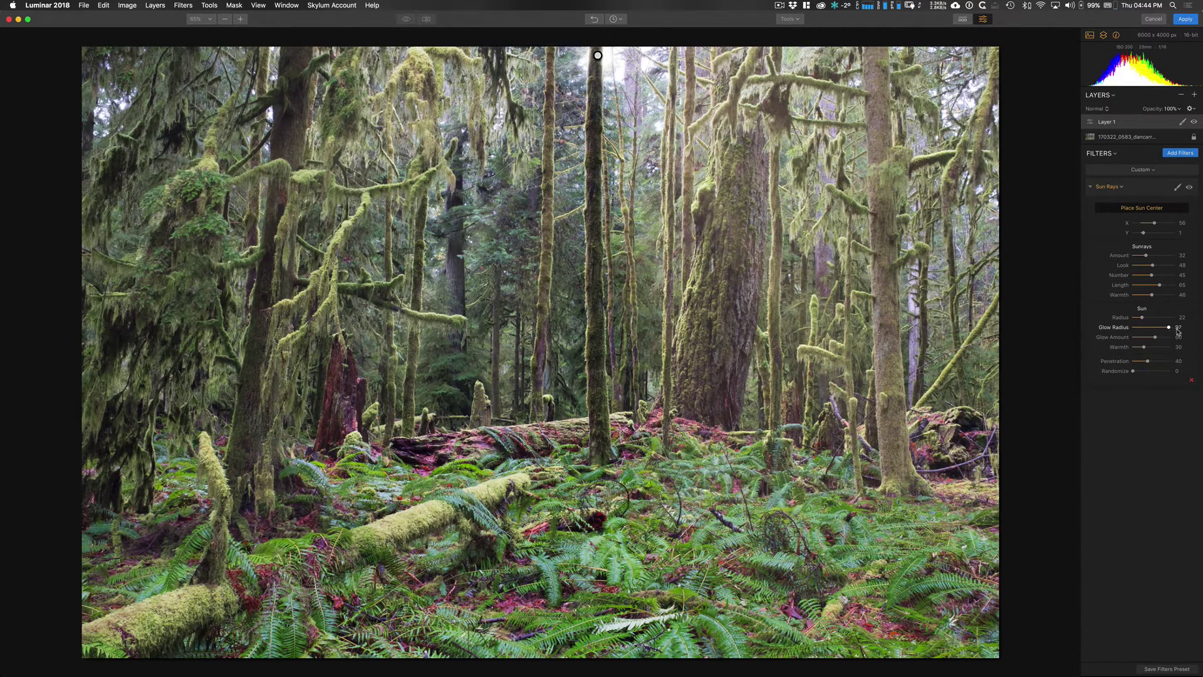
pyautogui.moveTo(1170, 328); pyautogui.dragTo(1151, 324)
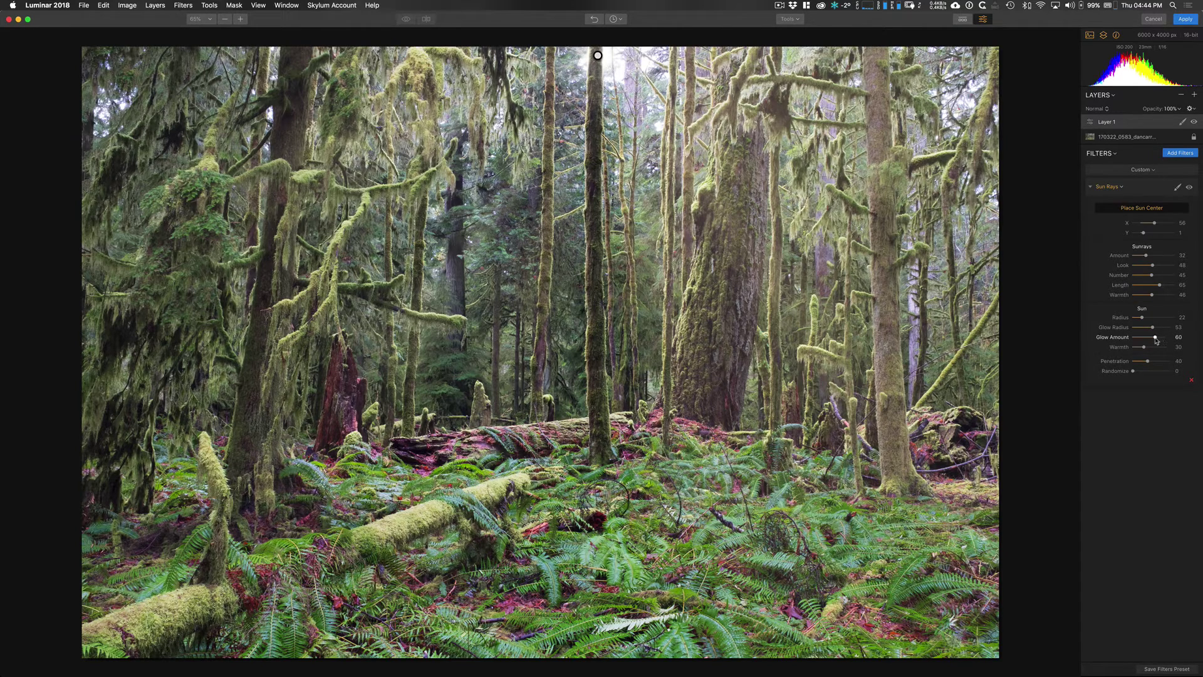
pyautogui.moveTo(1164, 337)
pyautogui.mouseDown()
pyautogui.moveTo(1134, 338)
pyautogui.moveTo(1169, 341)
pyautogui.moveTo(1148, 339)
pyautogui.mouseUp()
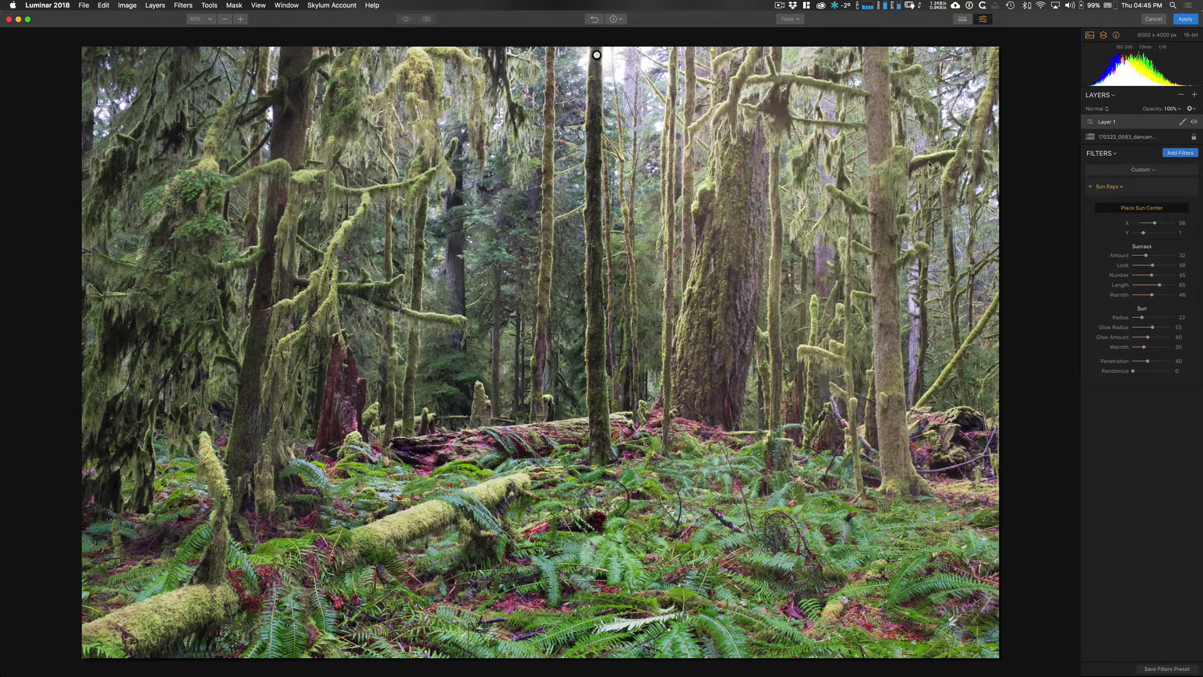
pyautogui.moveTo(1144, 347); pyautogui.dragTo(1150, 348)
# Step: Randomize the ray pattern, lower Penetration to 30, and nudge the sun centre slightly right
pyautogui.moveTo(1134, 371)
pyautogui.mouseDown()
pyautogui.moveTo(1165, 371)
pyautogui.moveTo(1153, 372)
pyautogui.mouseUp()
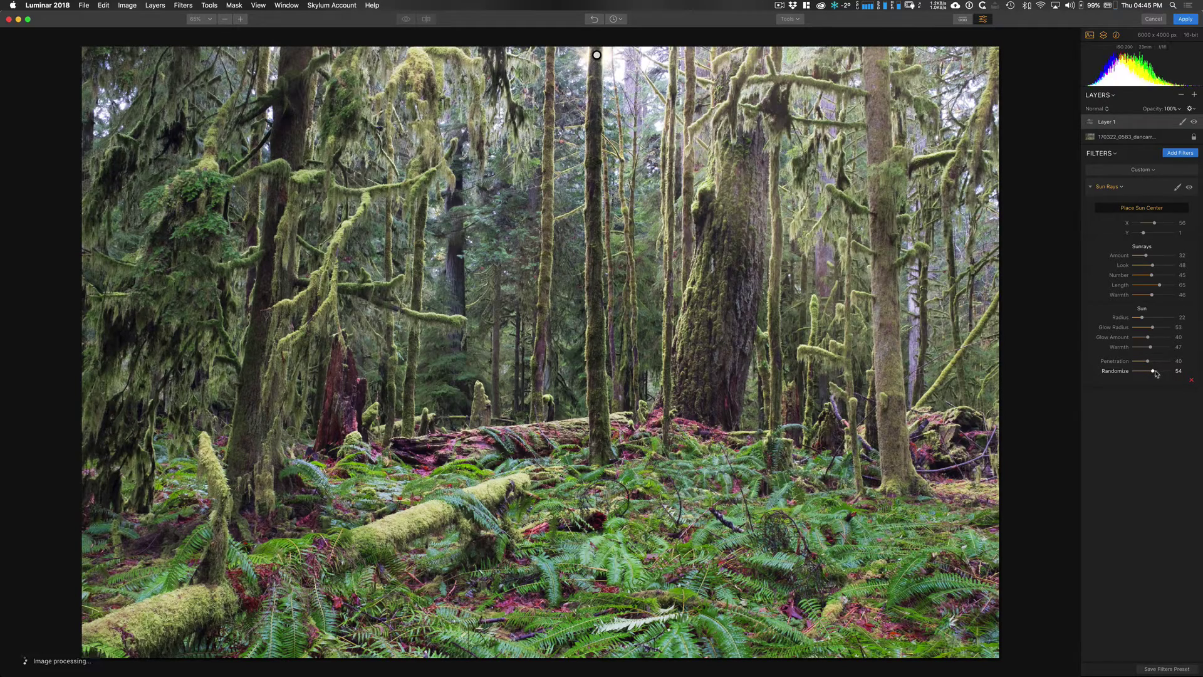
pyautogui.moveTo(1154, 374); pyautogui.dragTo(1147, 374)
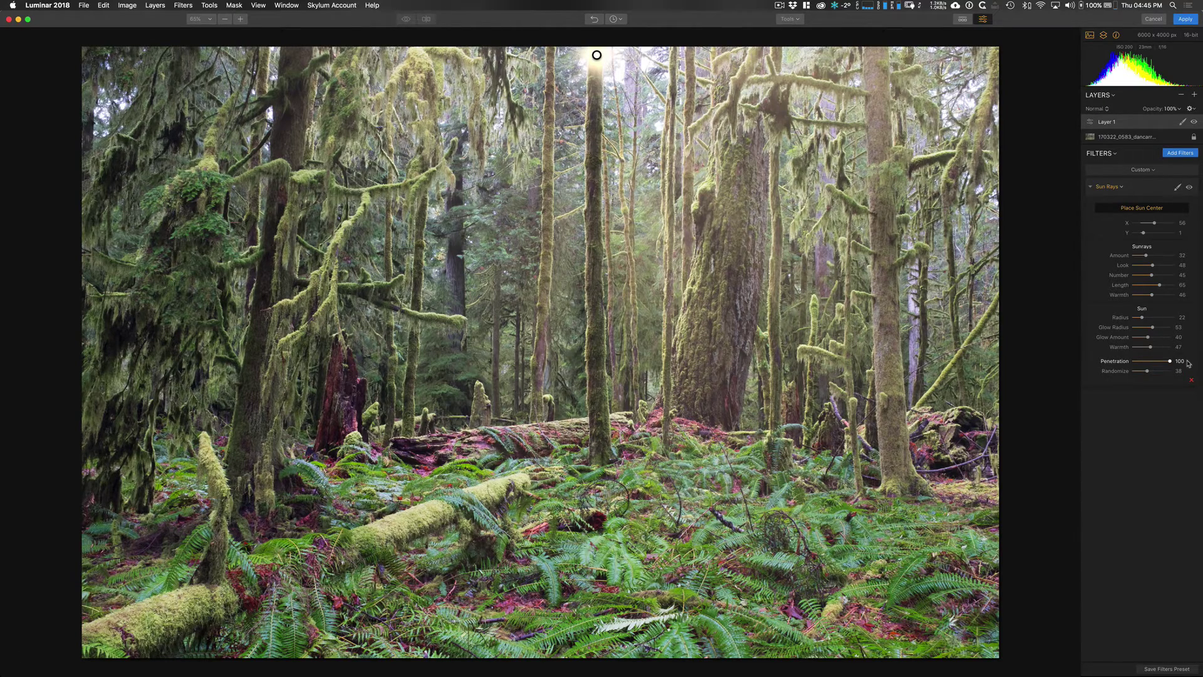
pyautogui.moveTo(1188, 362); pyautogui.dragTo(1147, 363)
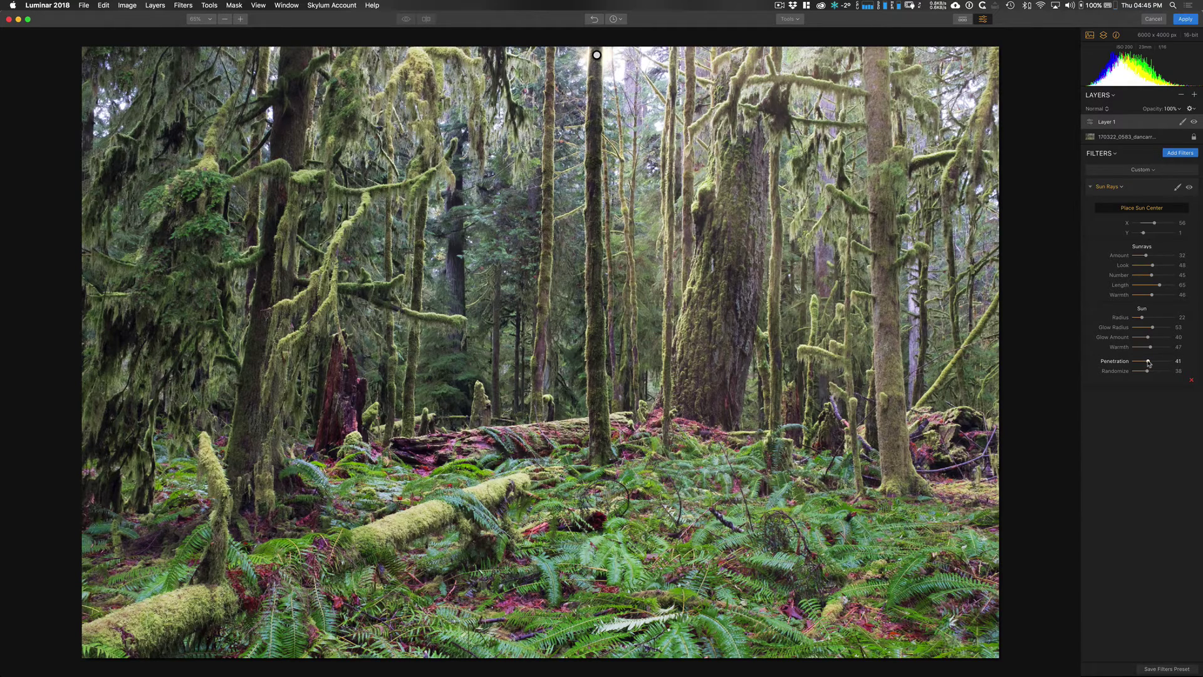
pyautogui.moveTo(1147, 363); pyautogui.dragTo(1143, 363)
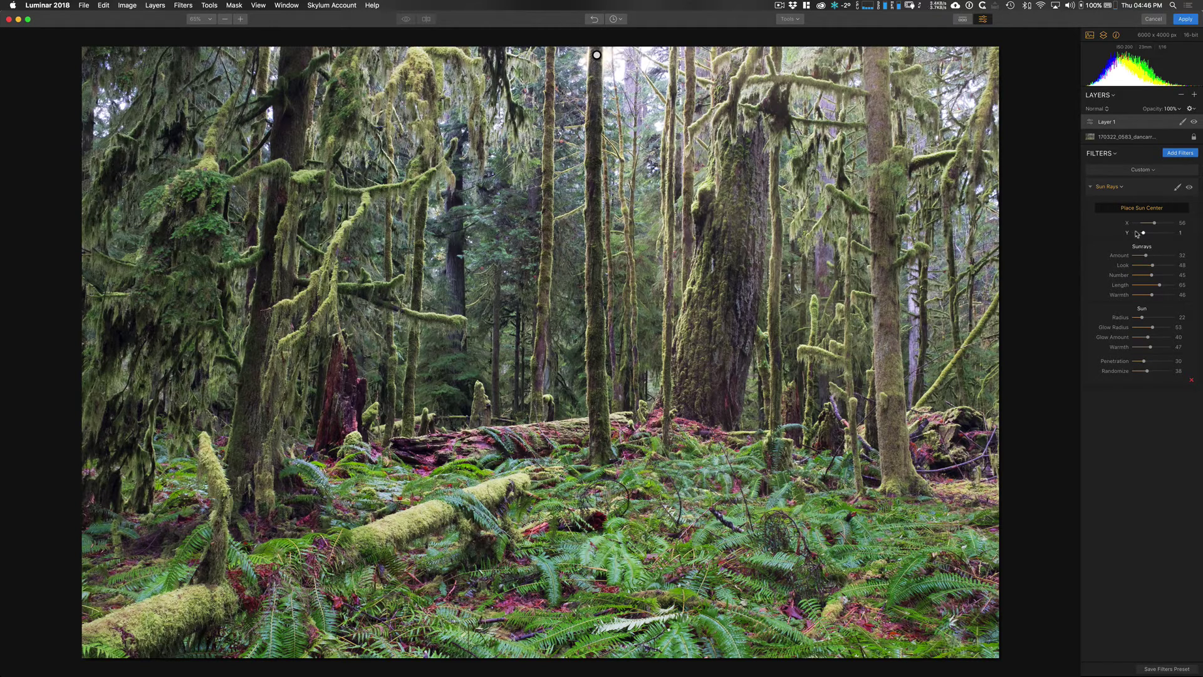
pyautogui.moveTo(597, 55); pyautogui.dragTo(605, 55)
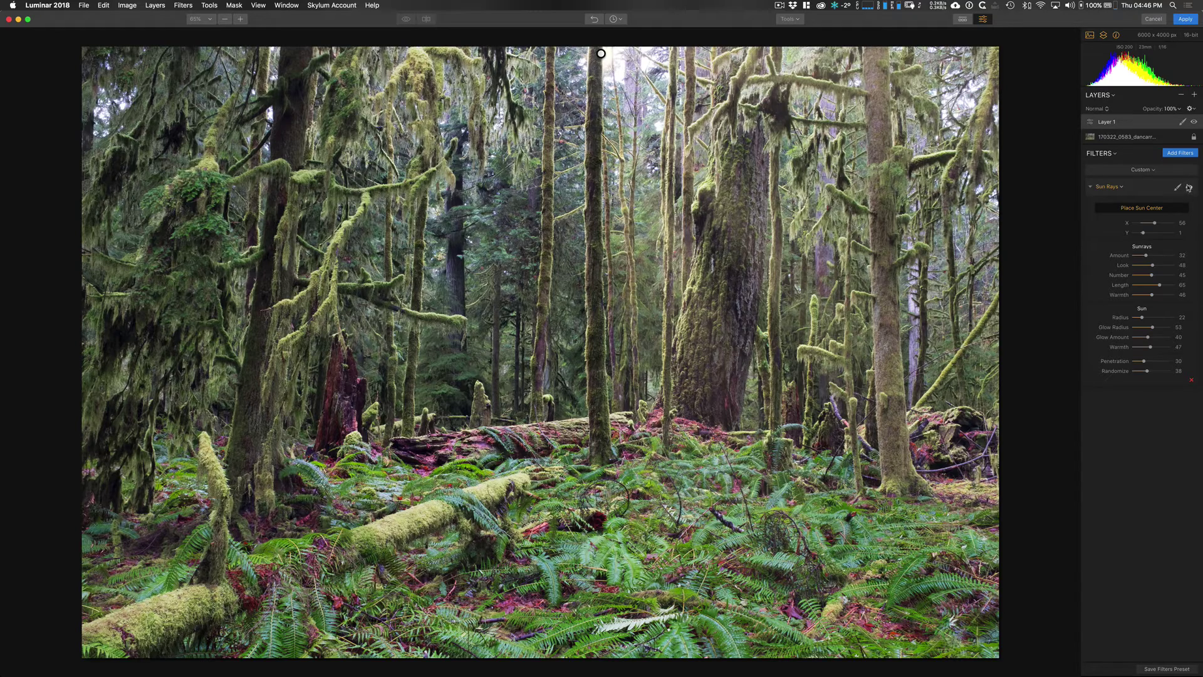
pyautogui.click(1188, 188)
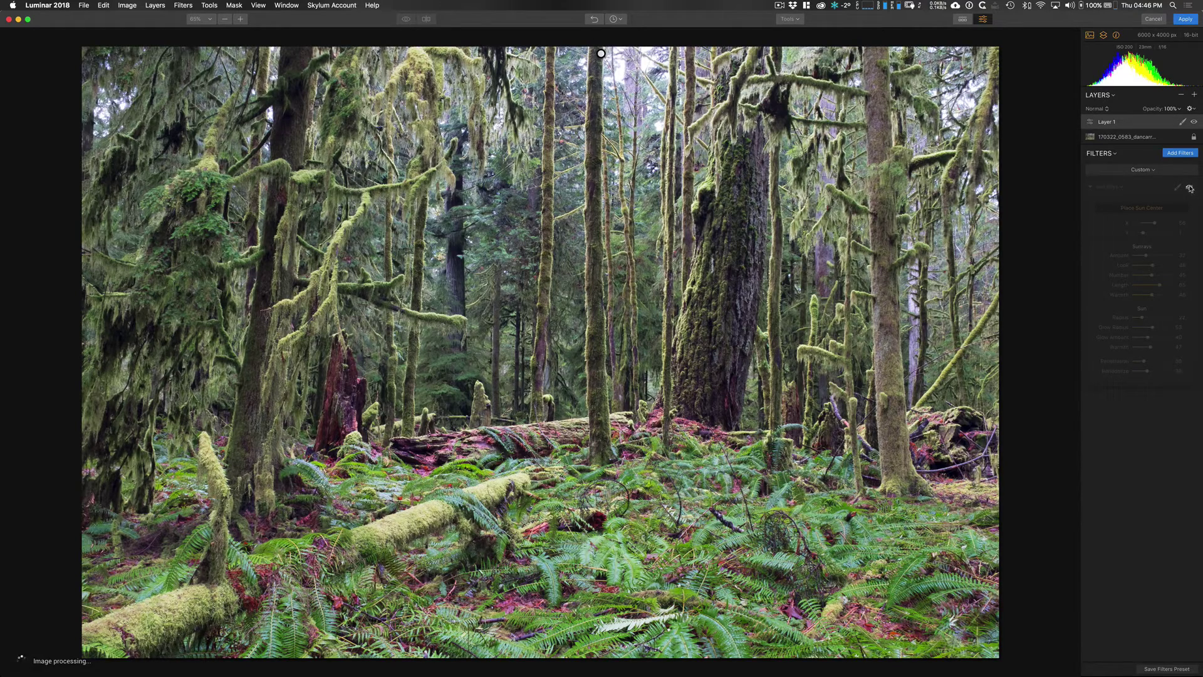
pyautogui.click(1188, 188)
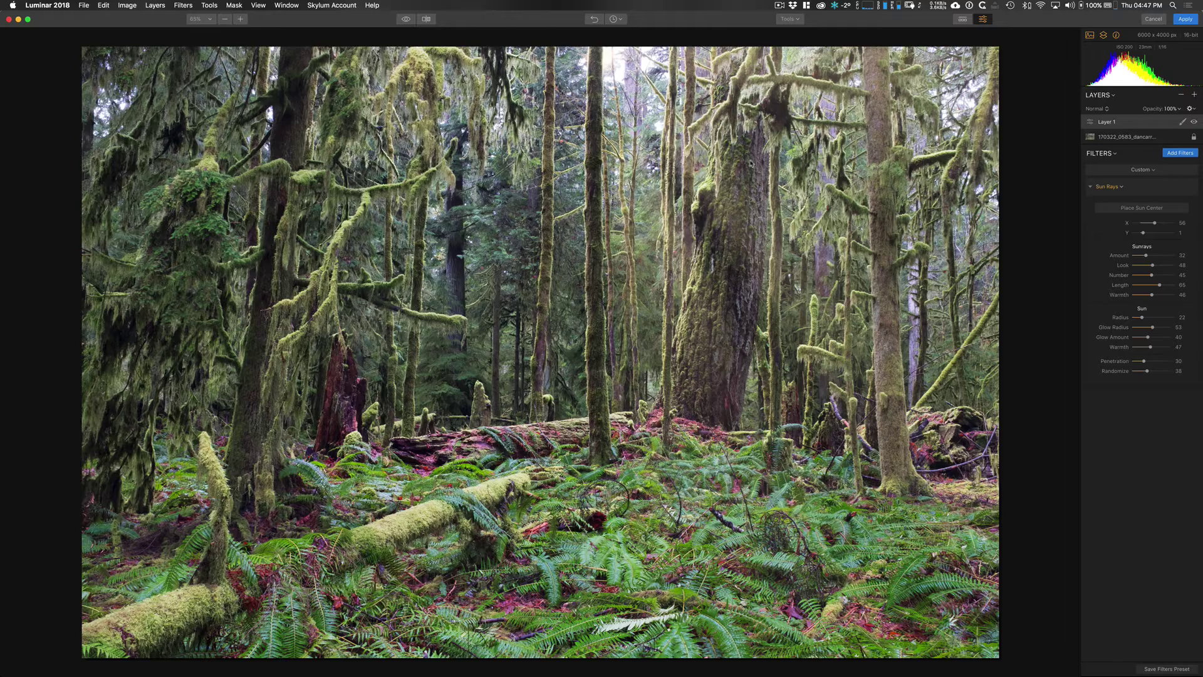
pyautogui.click(241, 19)
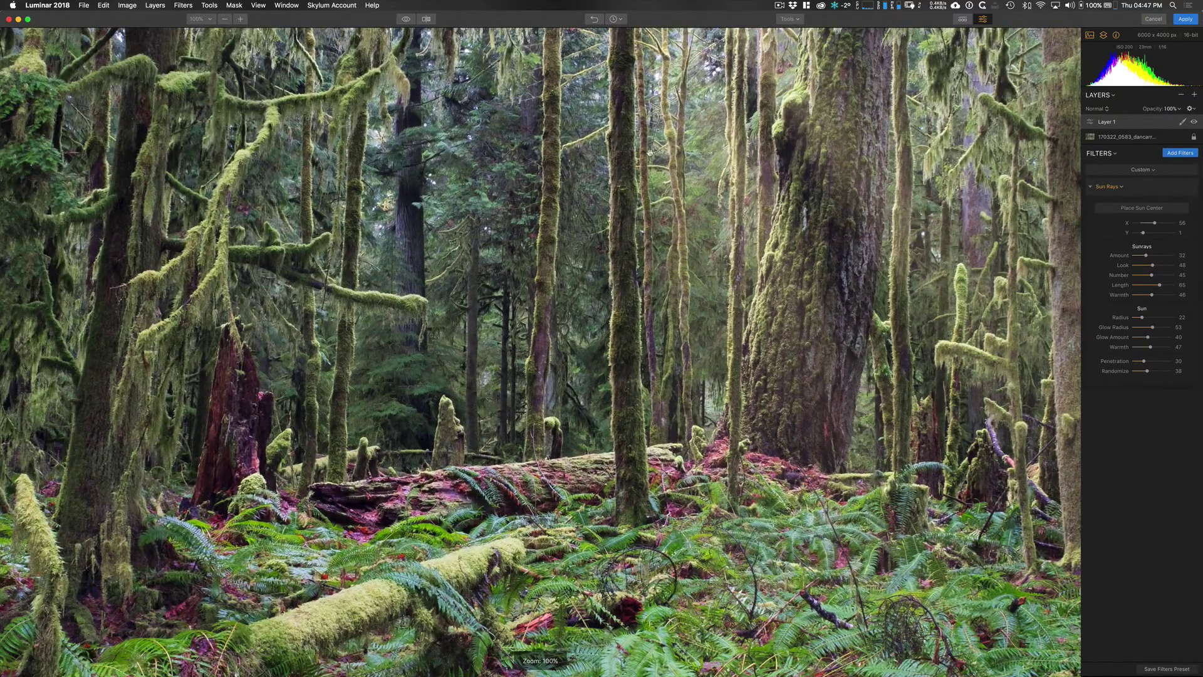
pyautogui.scroll(2, 652, 150)
pyautogui.scroll(5, 655, 142)
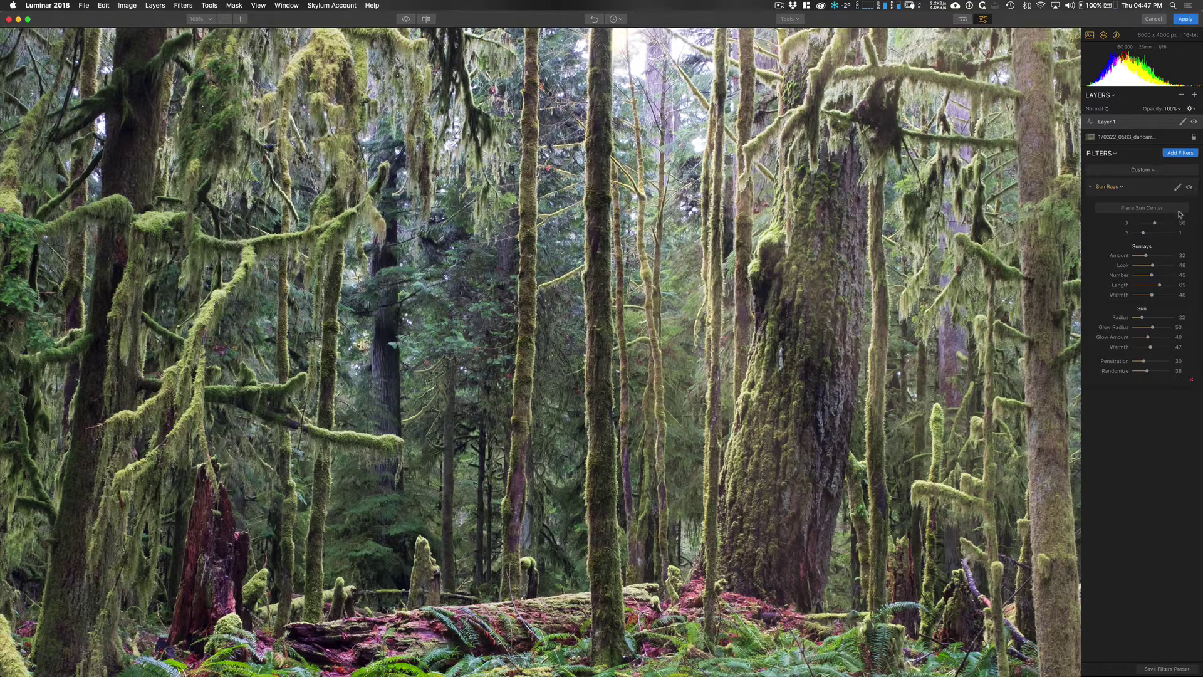
pyautogui.click(1189, 188)
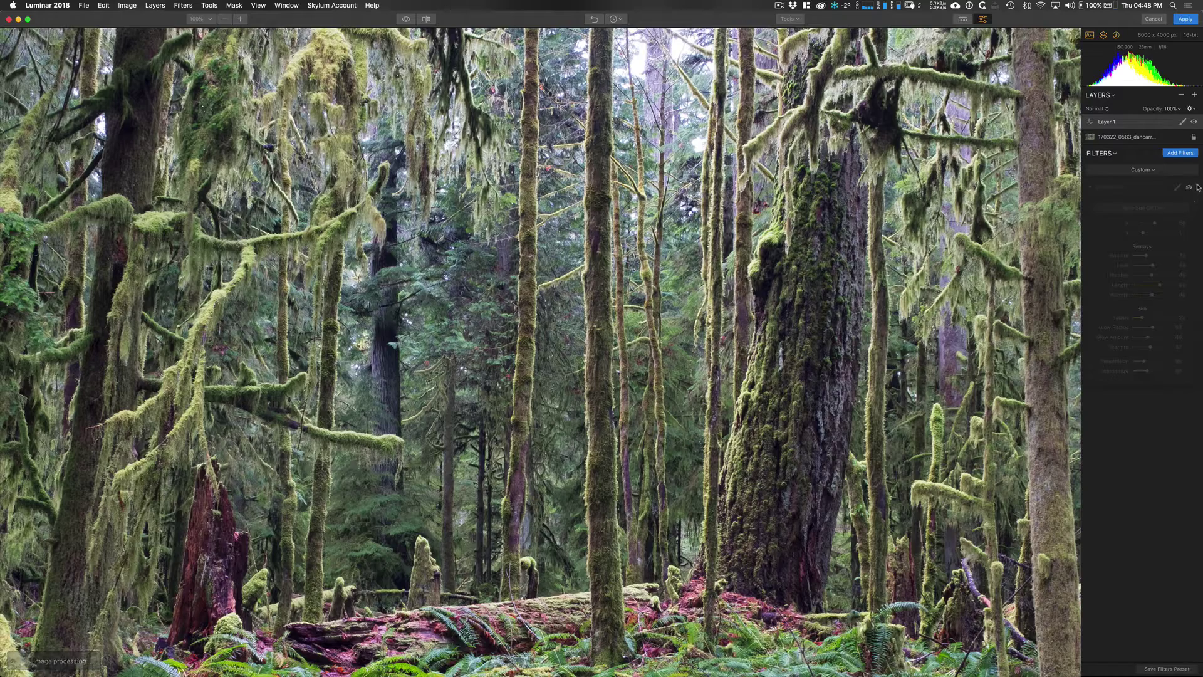
pyautogui.click(1189, 188)
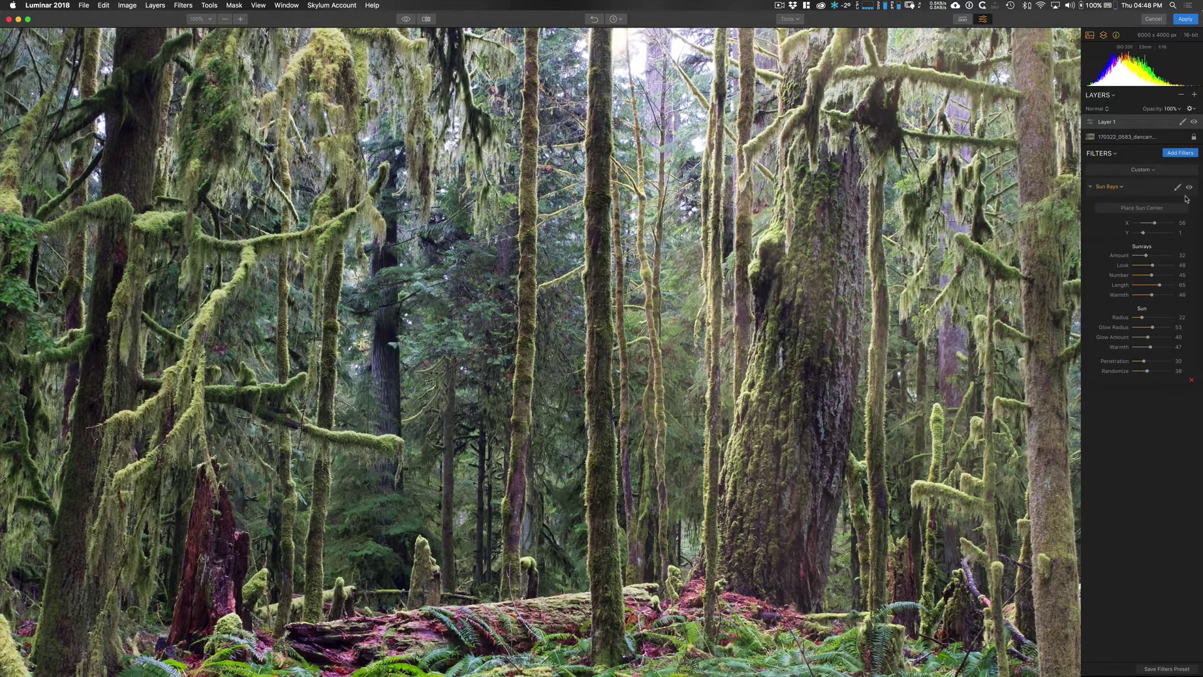
pyautogui.click(1151, 205)
pyautogui.click(210, 19)
pyautogui.click(214, 33)
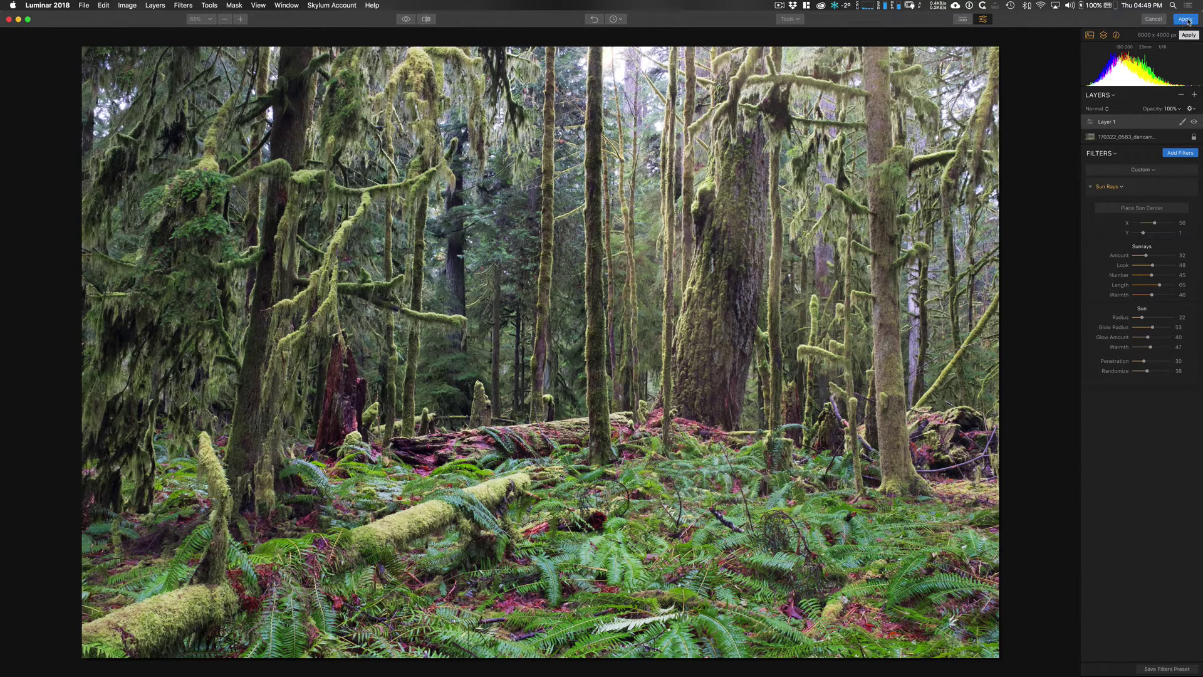
# Step: Apply the Luminar edit back to Lightroom and compare the sun-ray TIF with the original RAF
pyautogui.click(1189, 21)
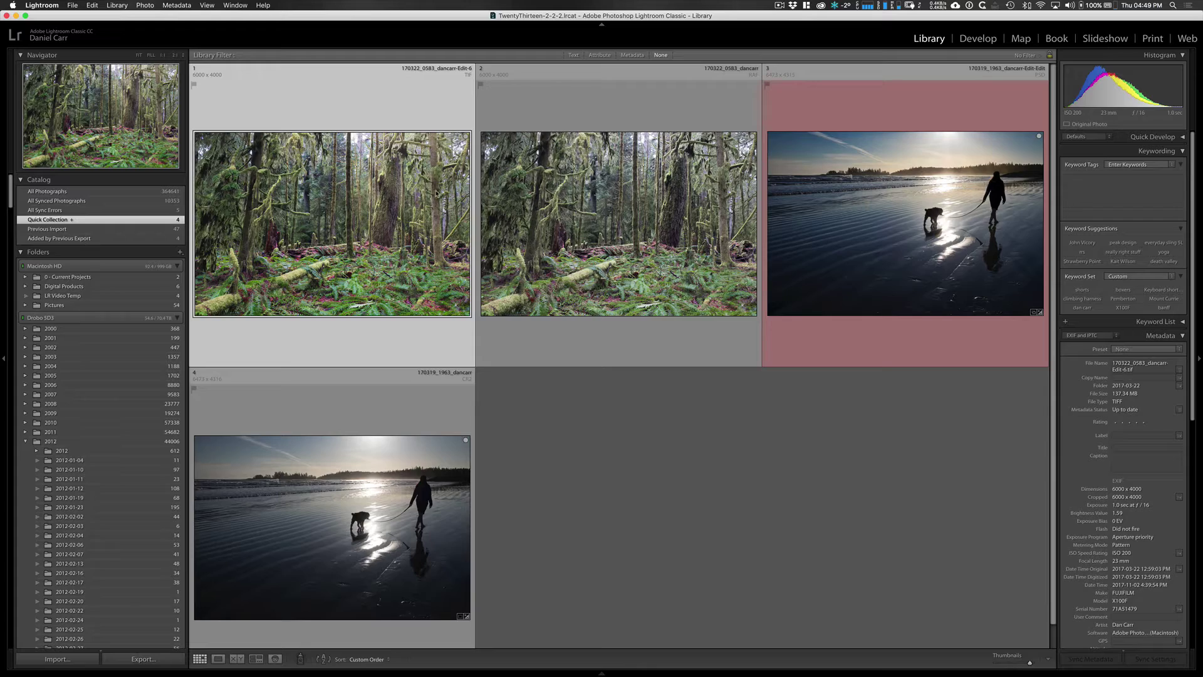
pyautogui.doubleClick(437, 185)
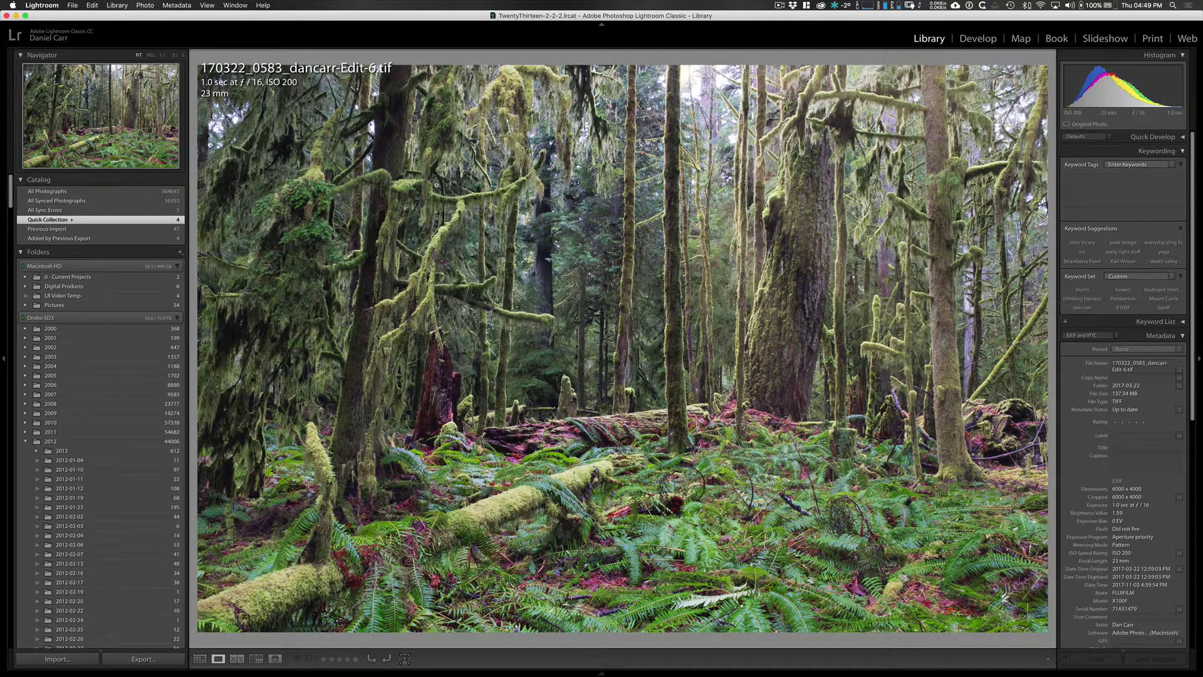
pyautogui.press('Right')
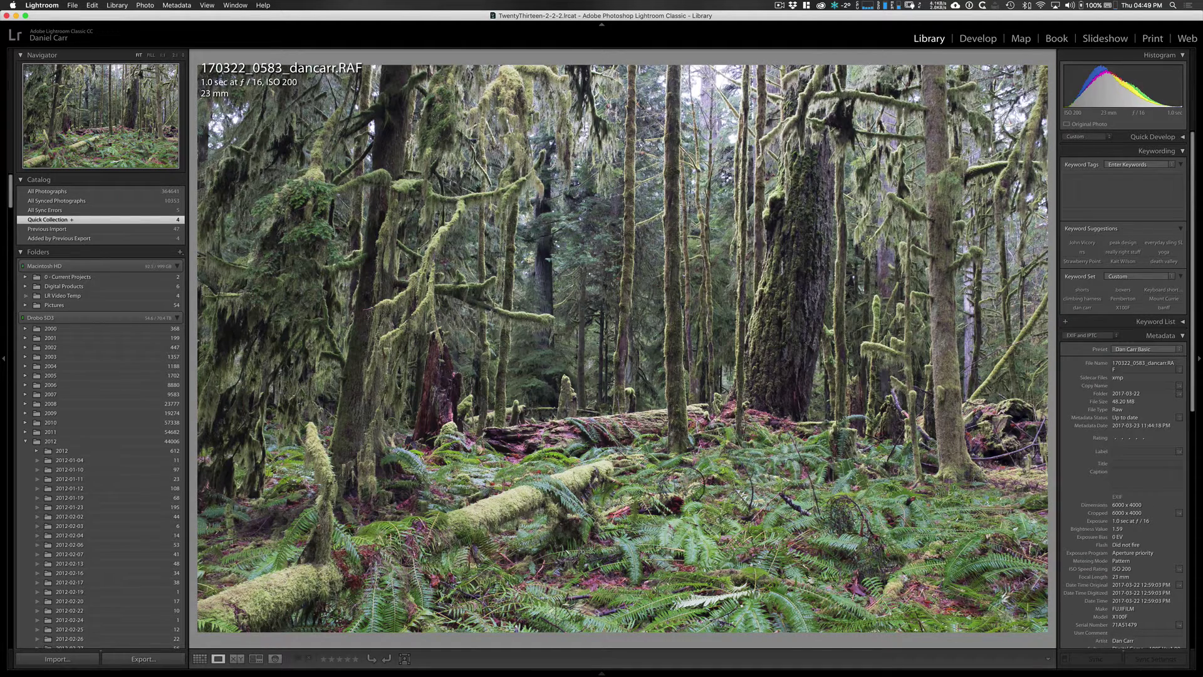
pyautogui.press('Left')
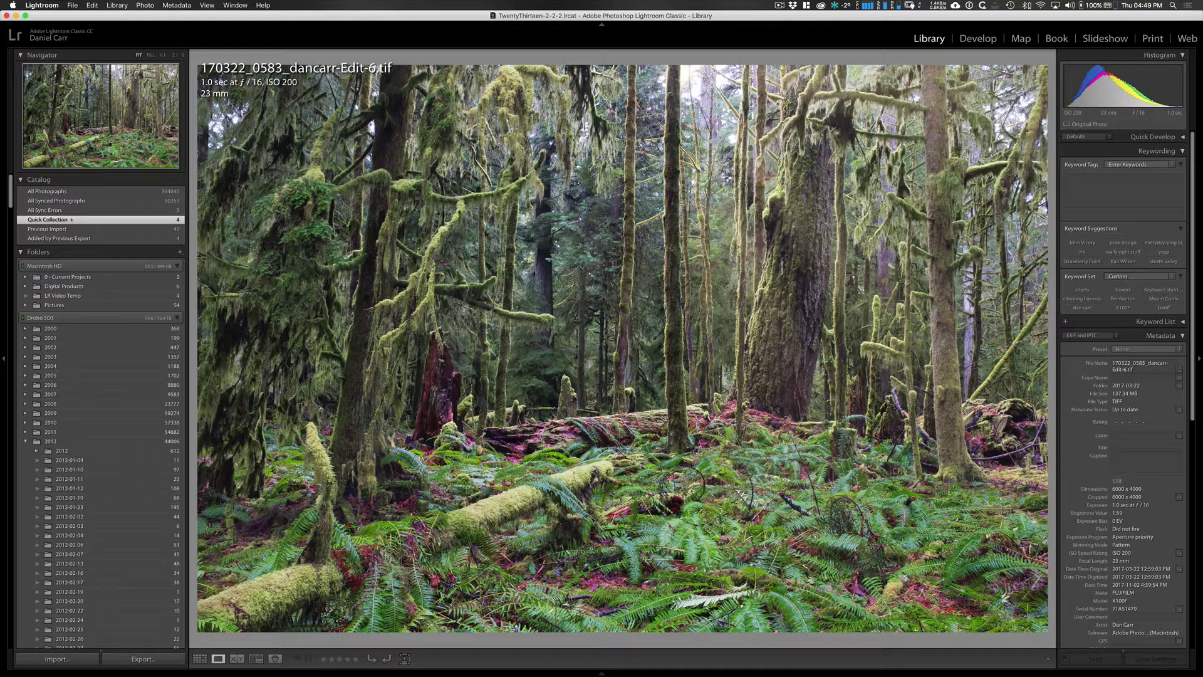
pyautogui.press('Left')
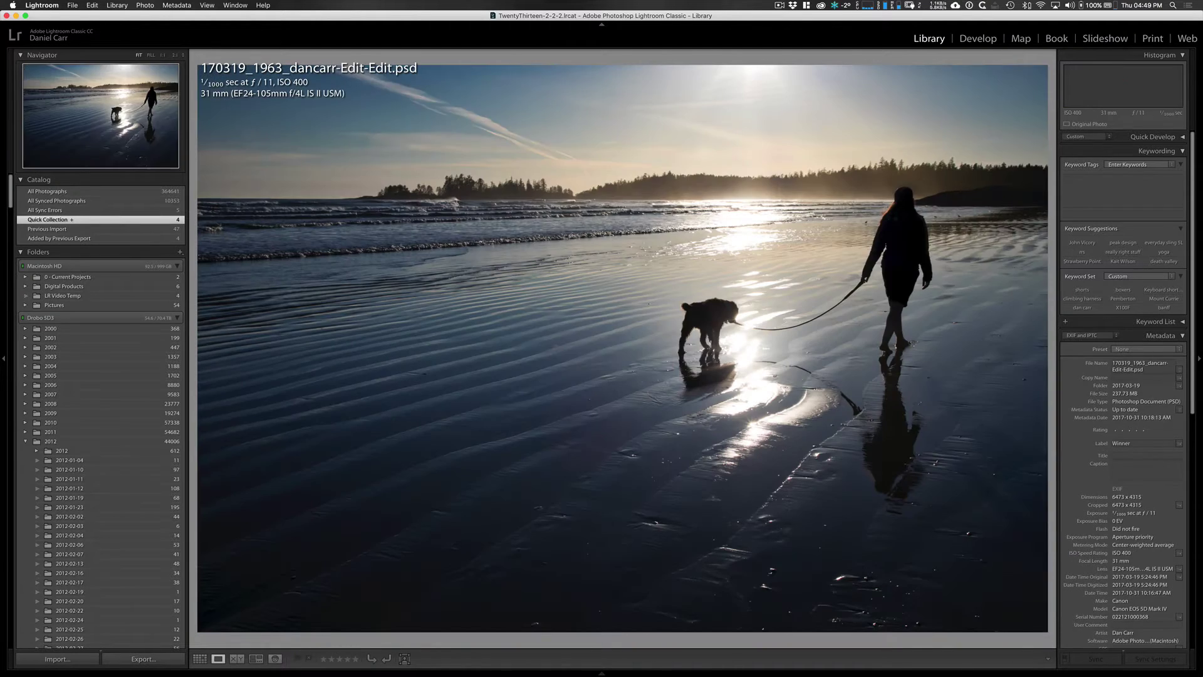
pyautogui.press('Right')
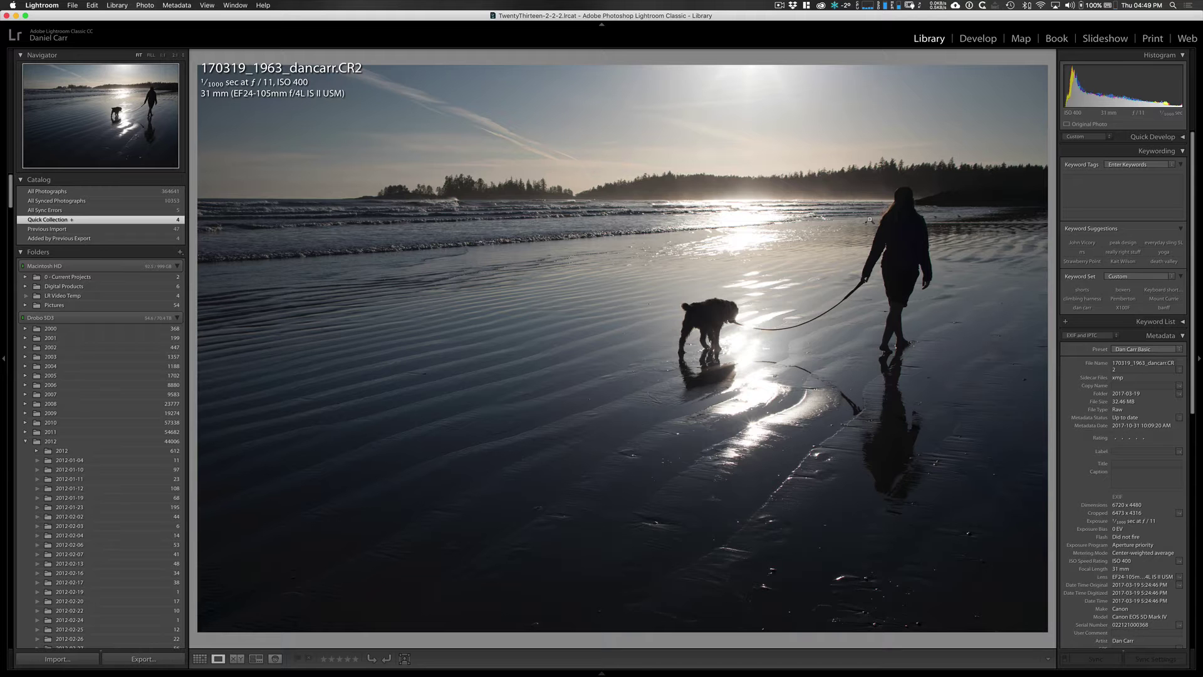
pyautogui.press('Right')
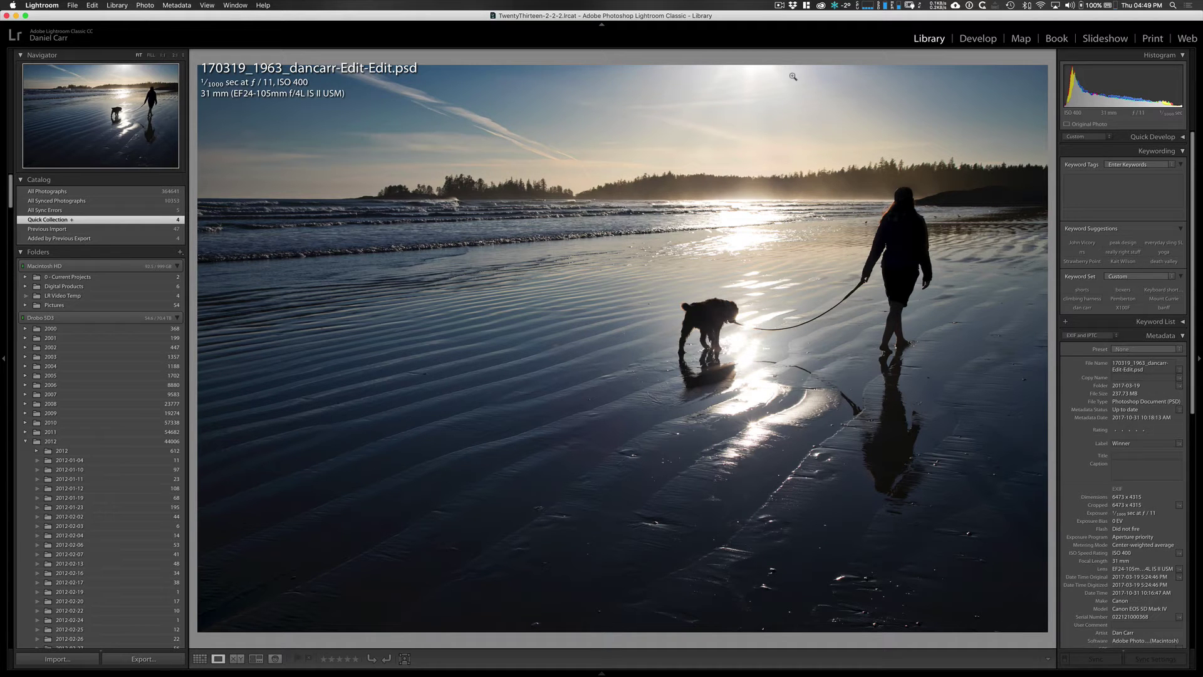
pyautogui.press('Left')
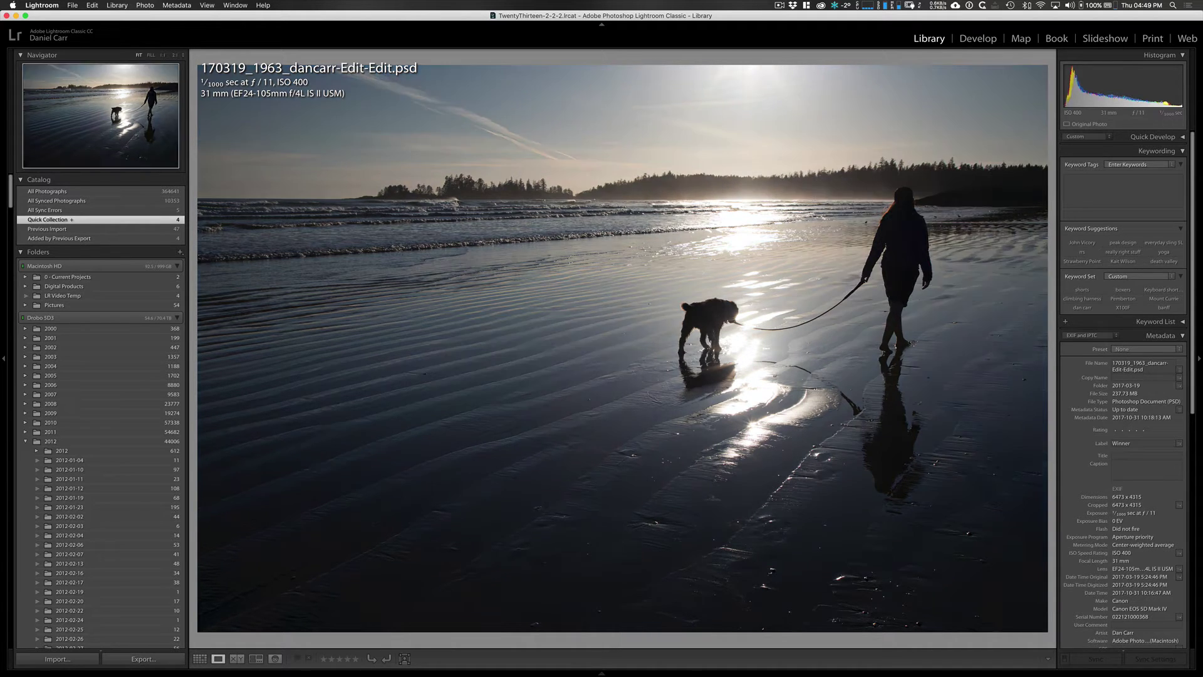
pyautogui.press('Right')
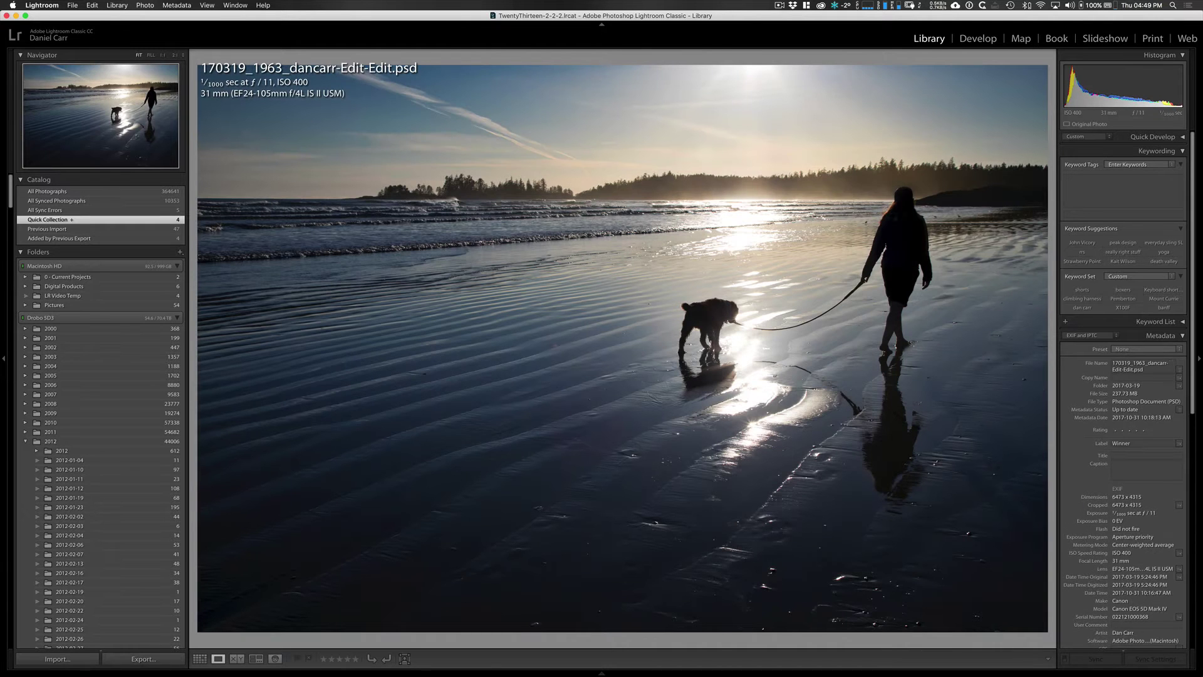